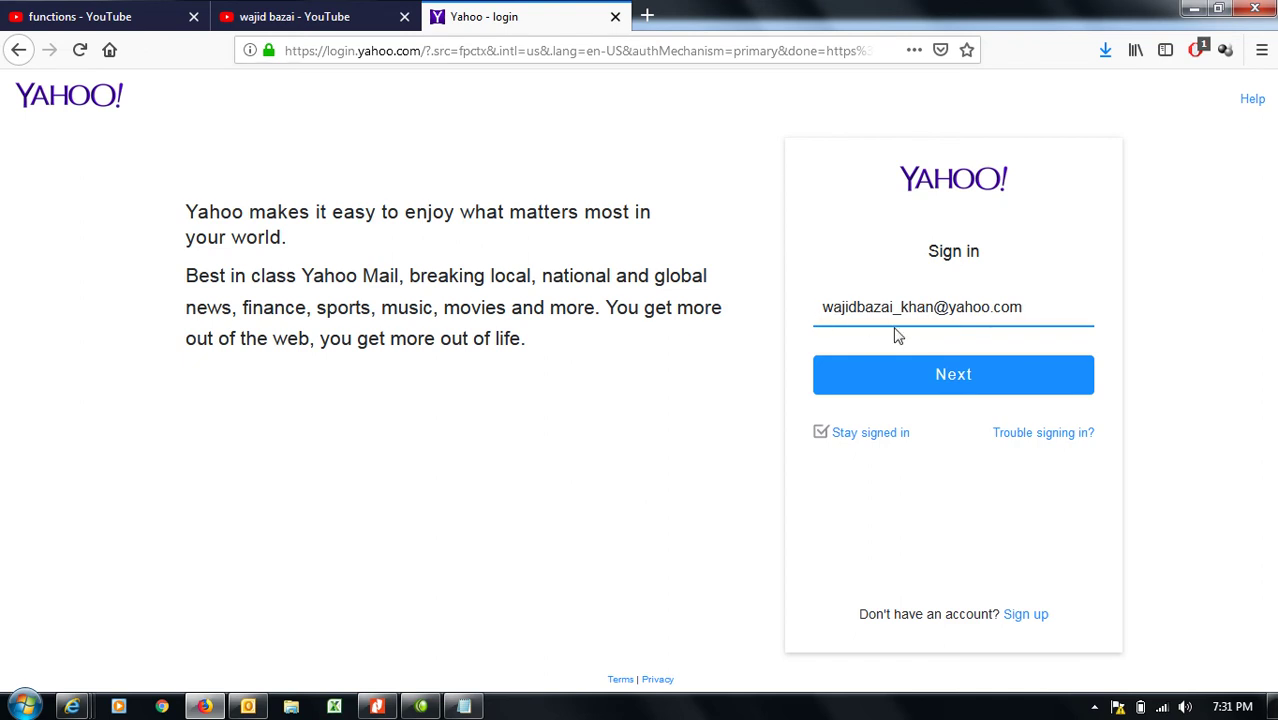
Clear the saved email address from the Yahoo sign-in field, leaving it empty.
left_click(953, 377)
key("BackSpace")
key("BackSpace")
key("BackSpace")
key("BackSpace")
key("BackSpace")
key("BackSpace")
key("BackSpace")
key("BackSpace")
key("BackSpace")
key("BackSpace")
key("BackSpace")
key("BackSpace")
key("BackSpace")
key("BackSpace")
key("BackSpace")
key("BackSpace")
key("BackSpace")
key("BackSpace")
key("BackSpace")
key("BackSpace")
key("BackSpace")
type("waji")
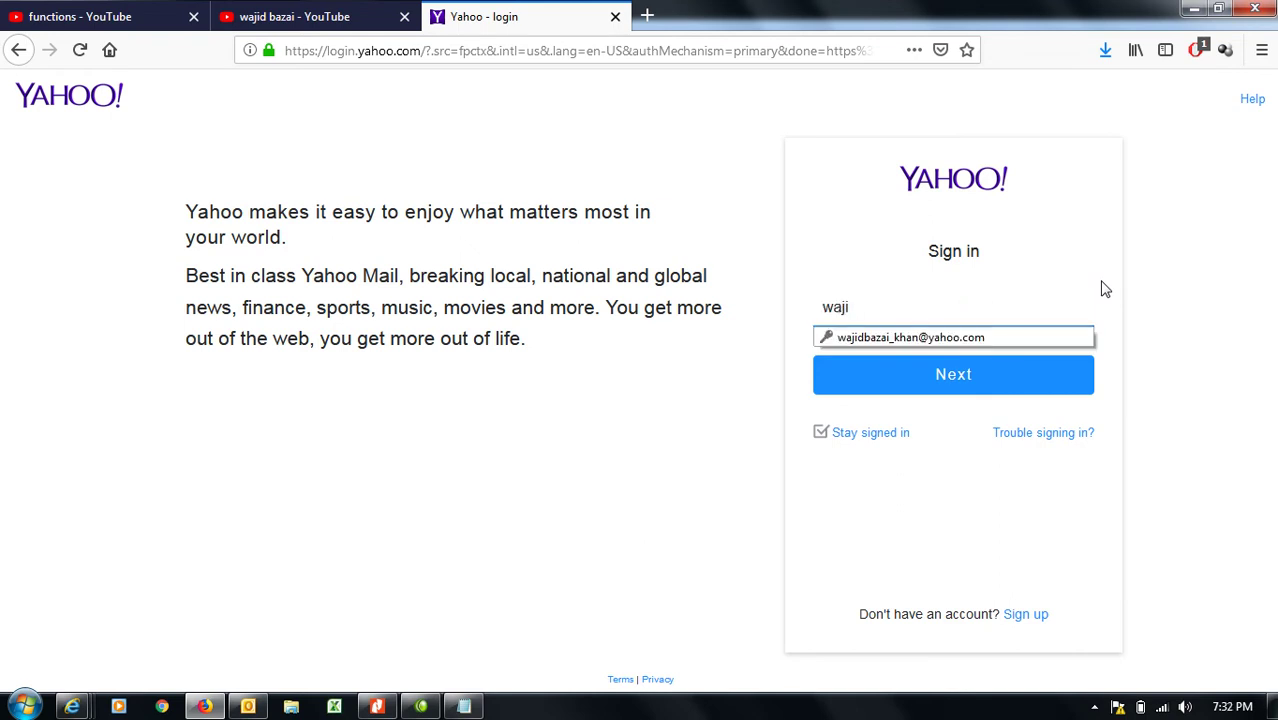
key("BackSpace")
key("BackSpace")
key("BackSpace")
key("BackSpace")
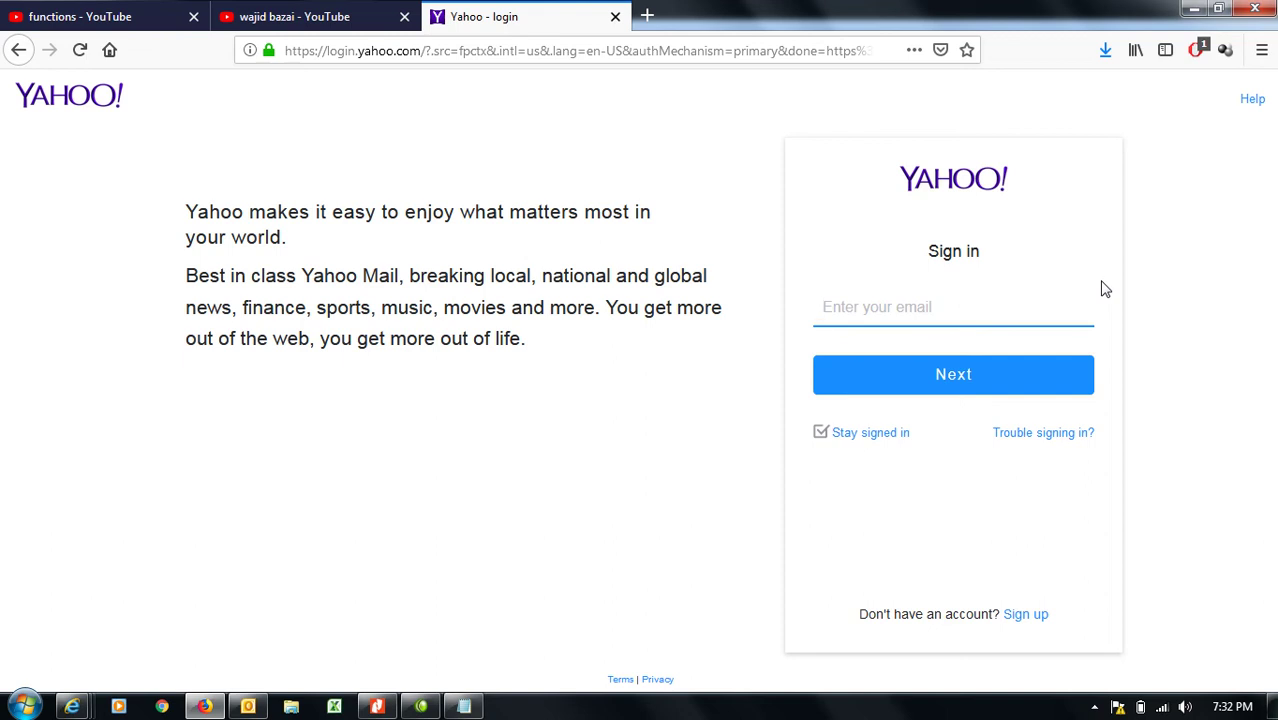
Start a new Yahoo account and enter the user's first and last name.
left_click(1025, 614)
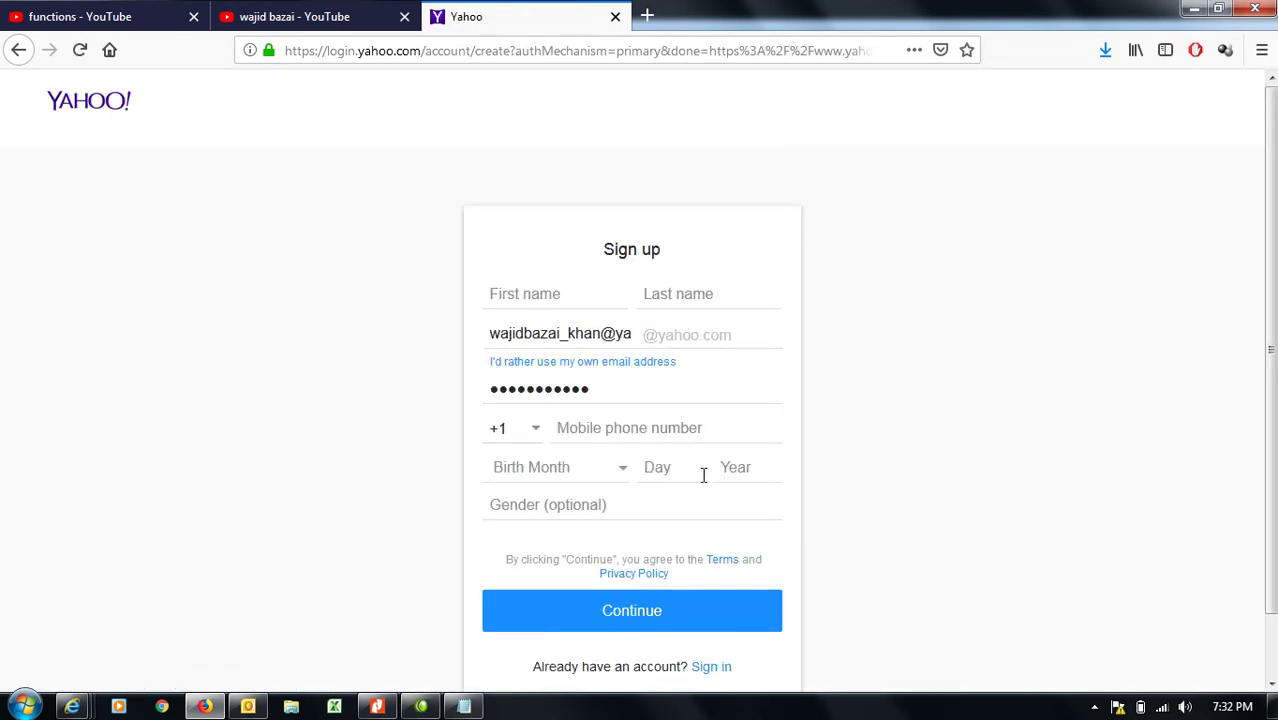
left_click(545, 293)
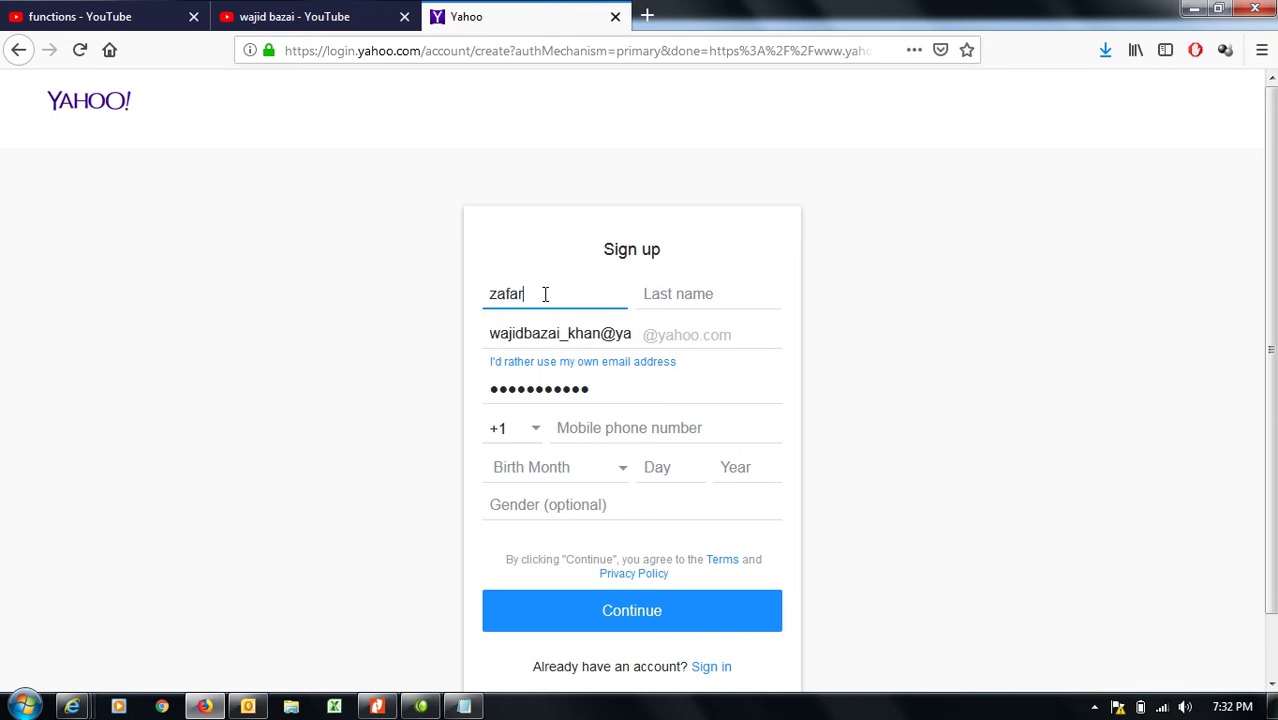
key("Tab")
key("Tab")
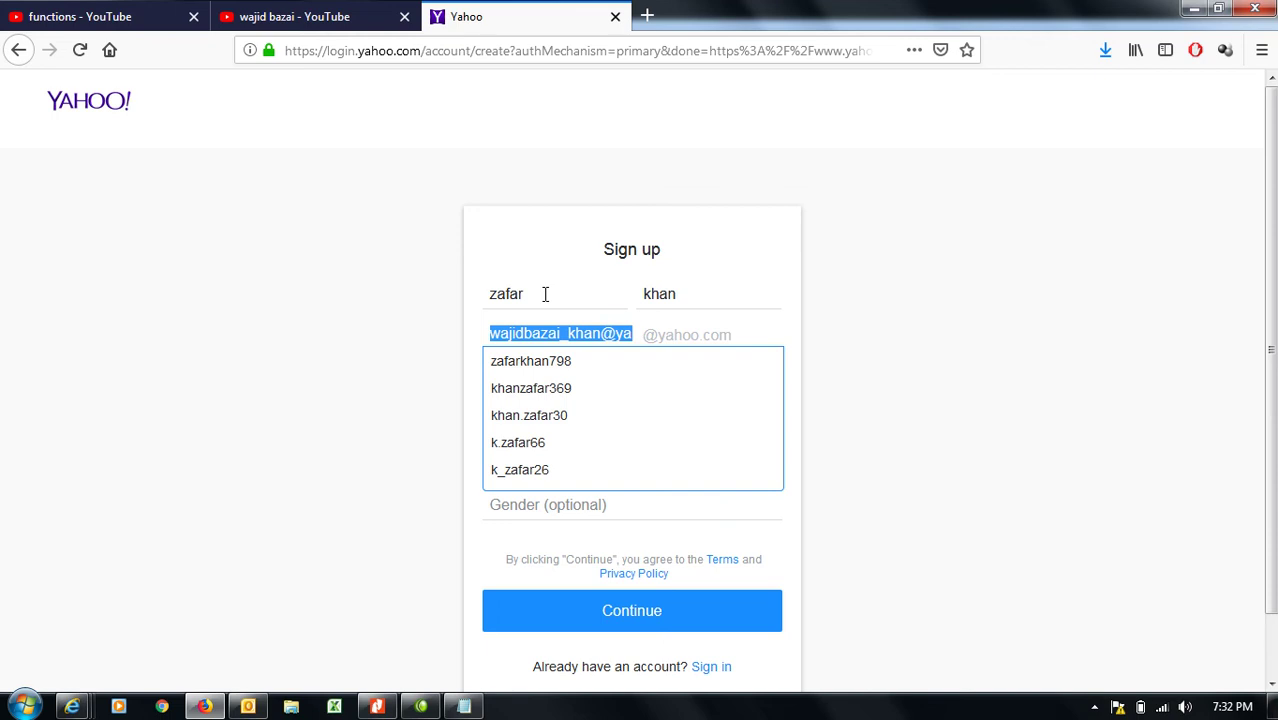
Pick a suggested username for the new address and erase the prefilled password.
left_click(544, 366)
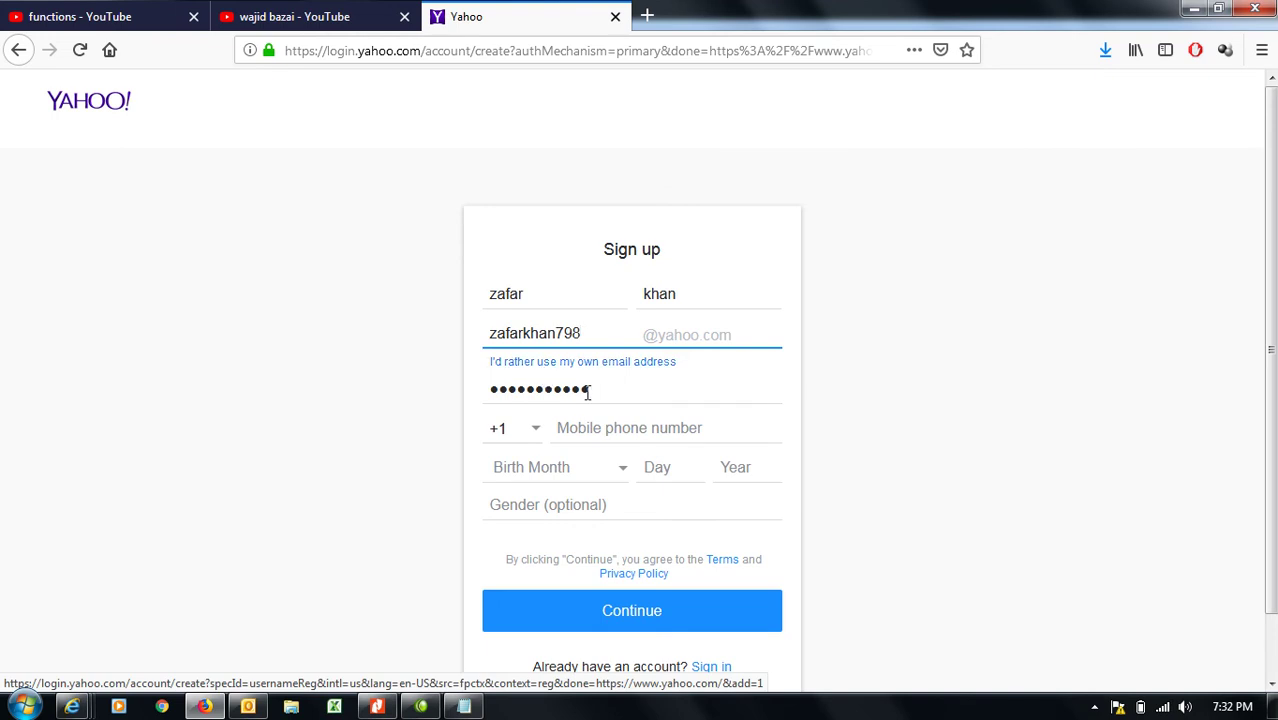
left_click(604, 393)
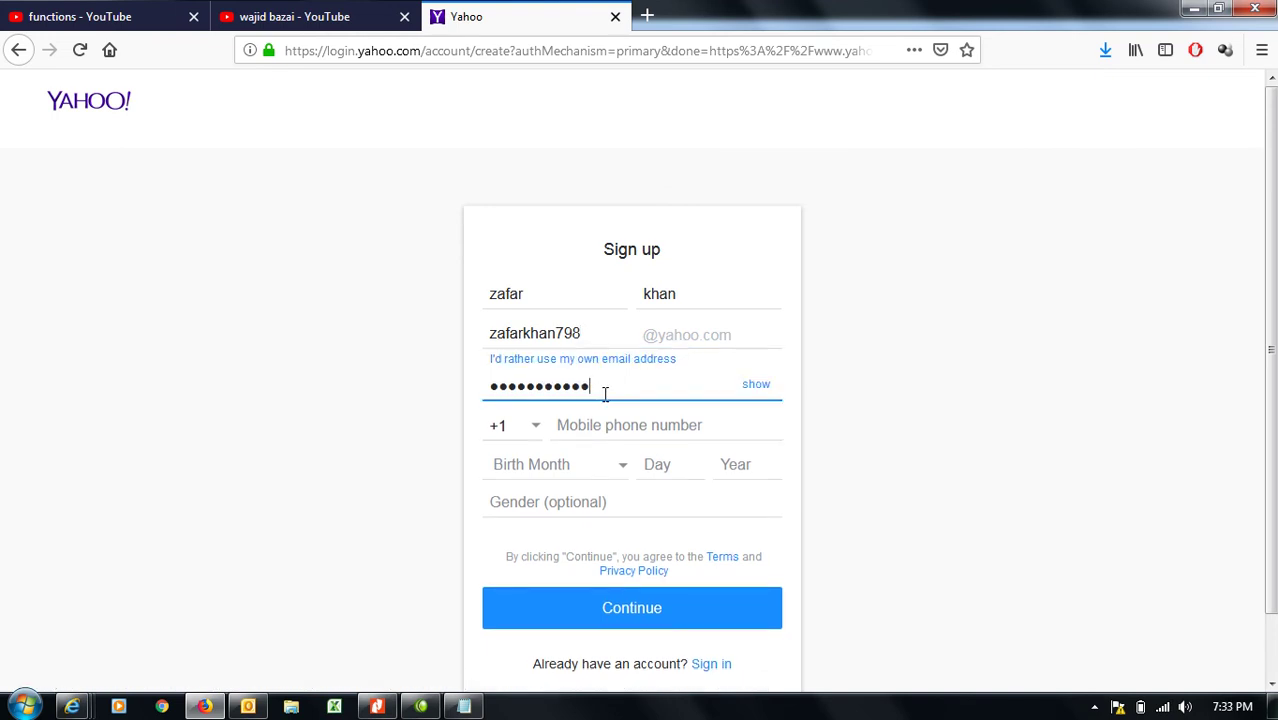
key("BackSpace")
key("BackSpace")
key("BackSpace")
key("BackSpace")
key("BackSpace")
key("BackSpace")
key("BackSpace")
key("BackSpace")
key("BackSpace")
key("BackSpace")
key("BackSpace")
In a new tab, Google 'password strength' and open the Password Strength Checker result.
left_click(648, 17)
type("google.com/")
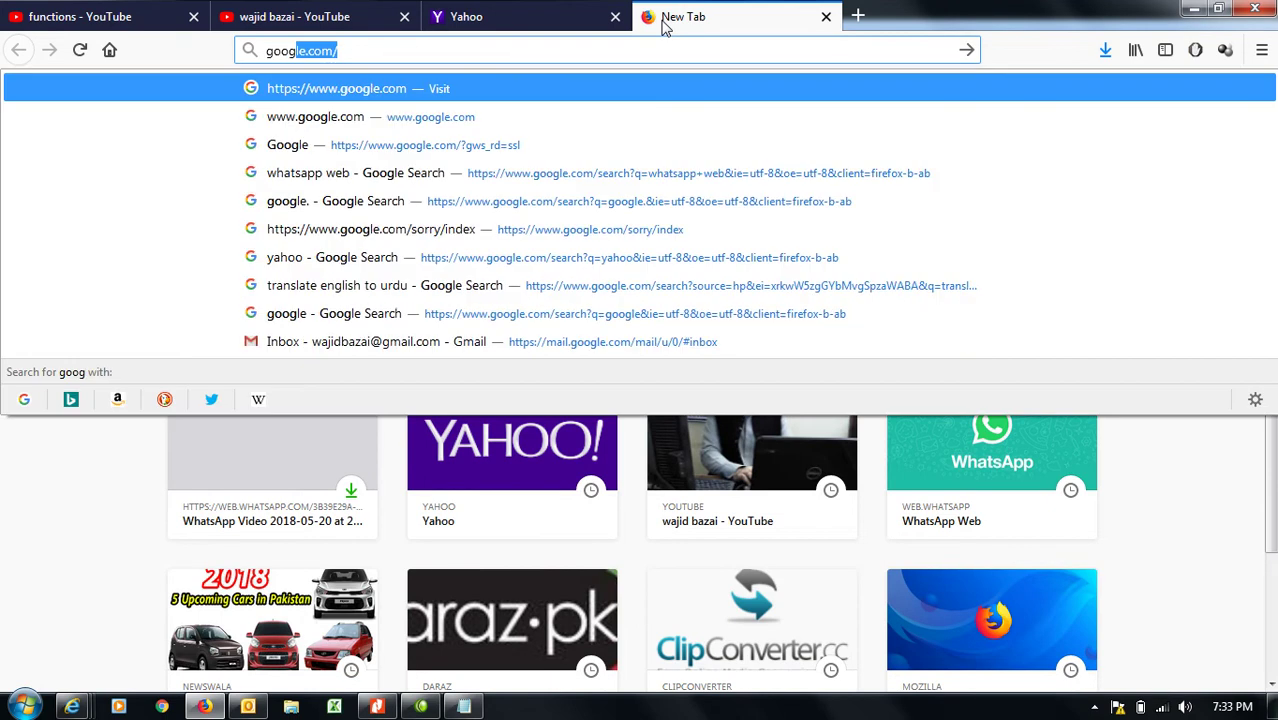
key("Return")
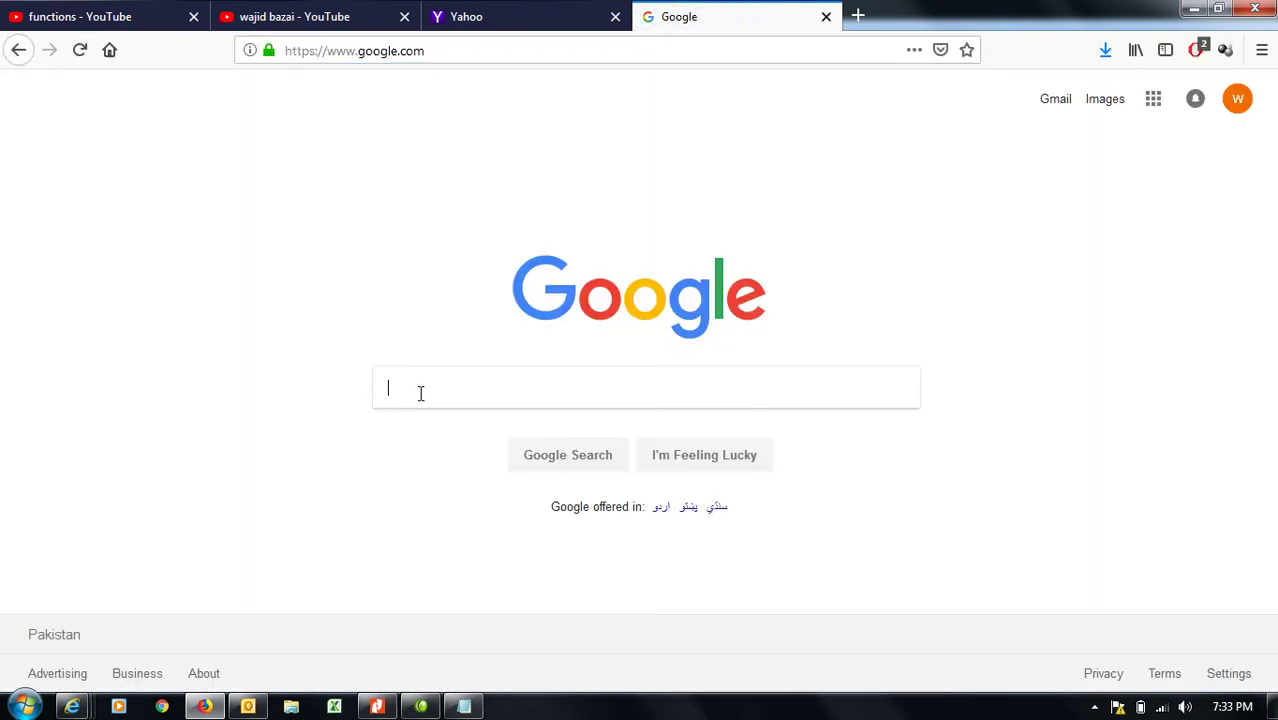
type("password st")
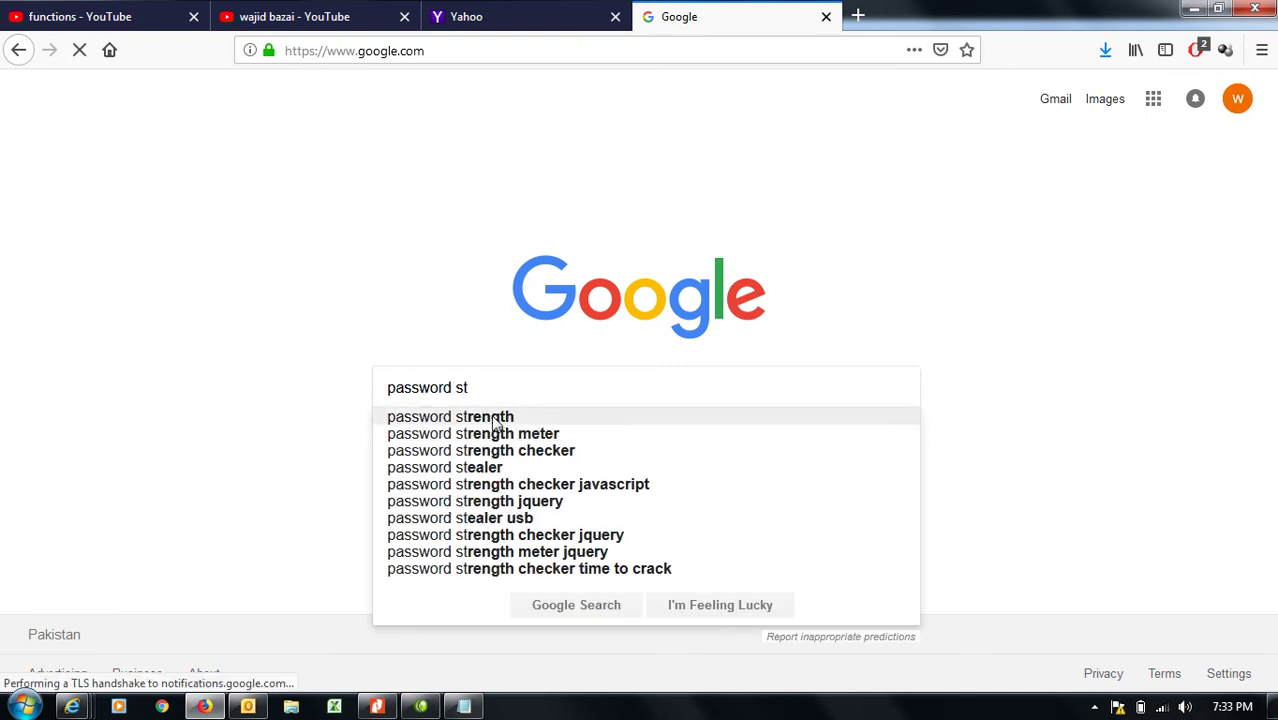
left_click(488, 417)
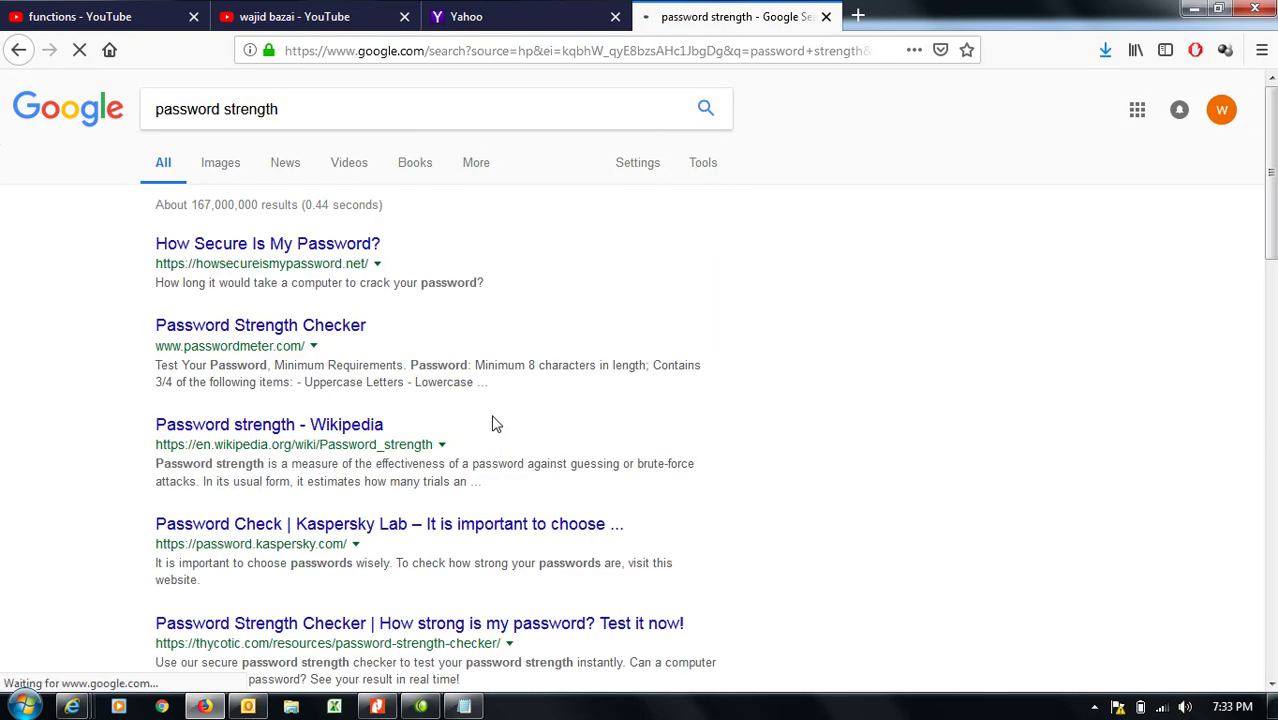
left_click(341, 330)
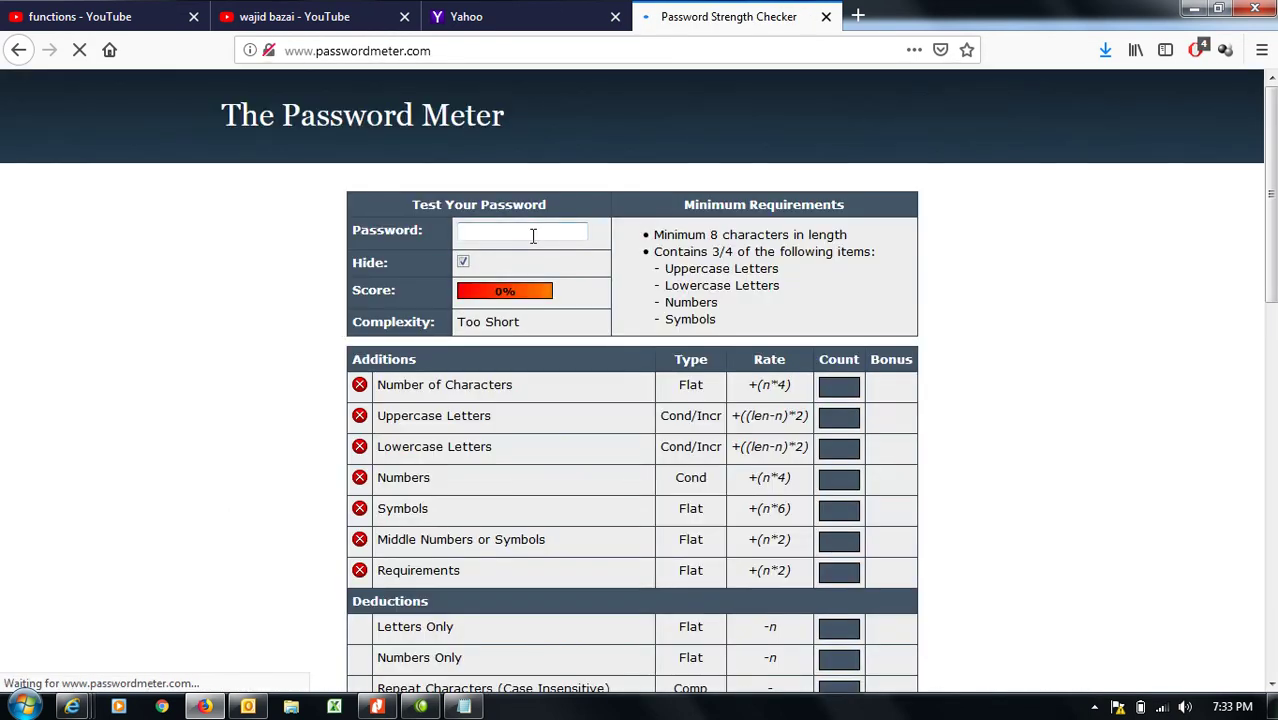
left_click(511, 230)
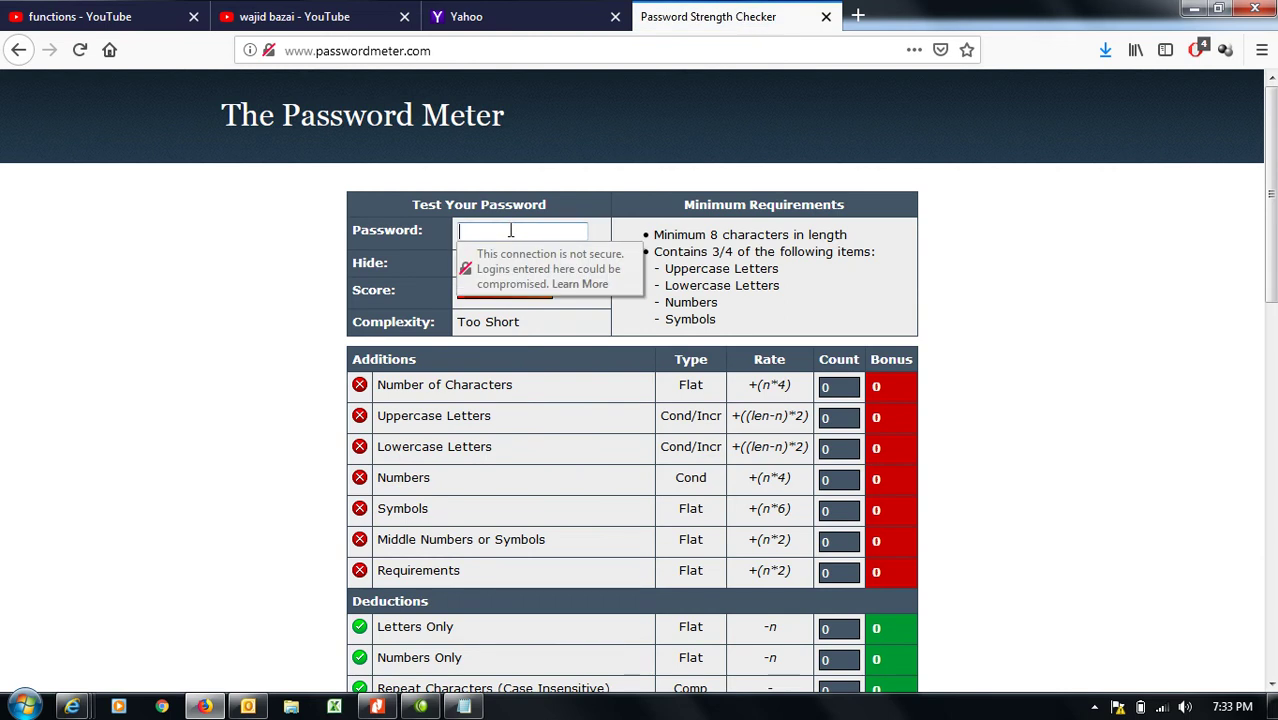
key("super+r")
type("l")
key("Escape")
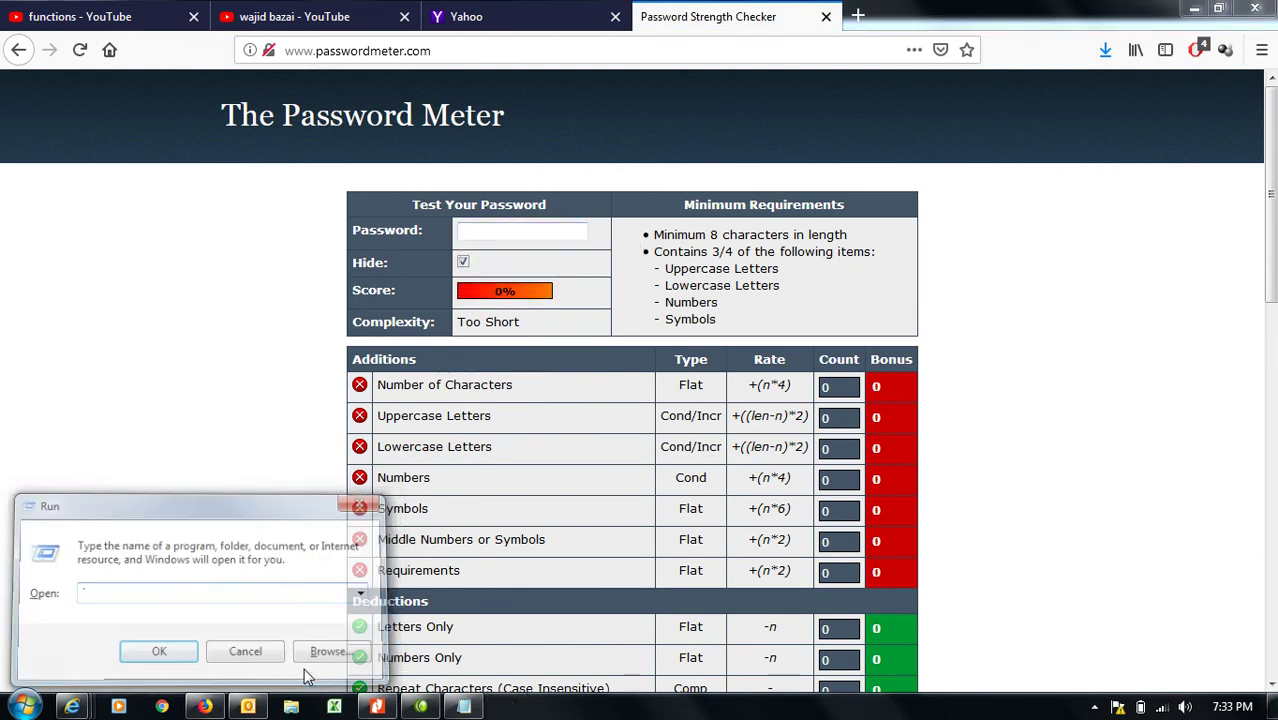
left_click(492, 230)
type("abcd")
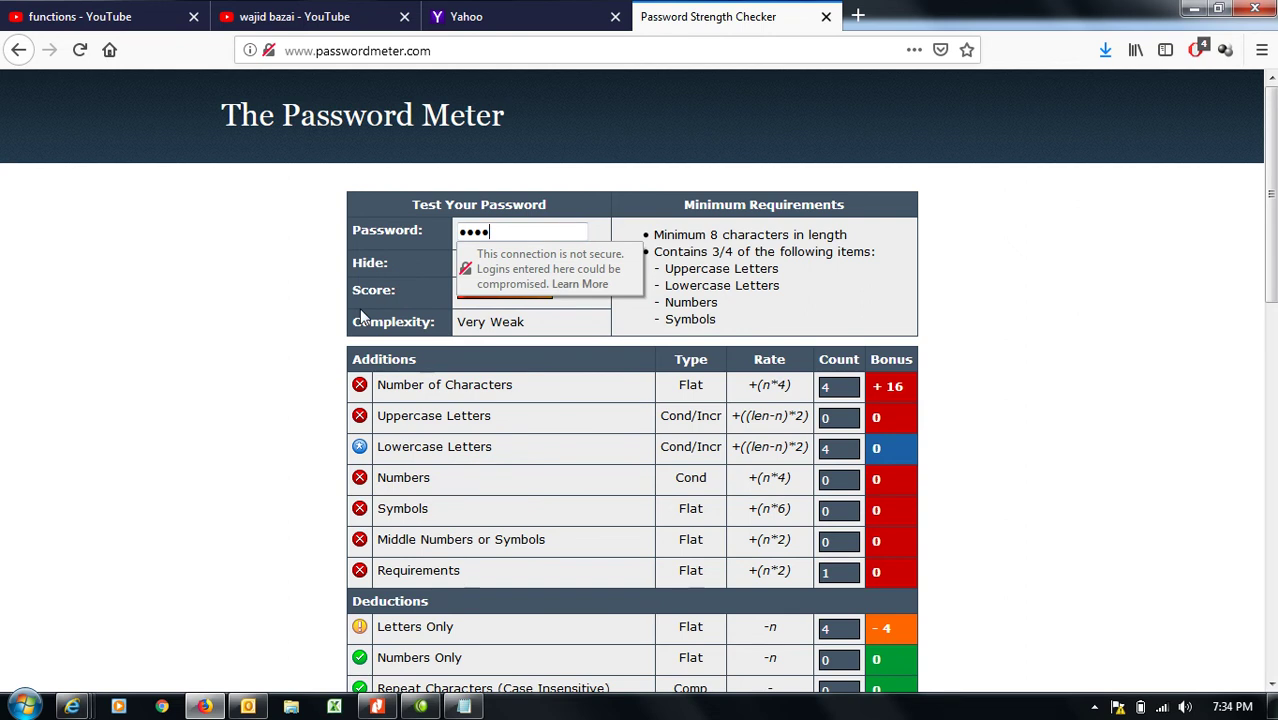
left_click(389, 321)
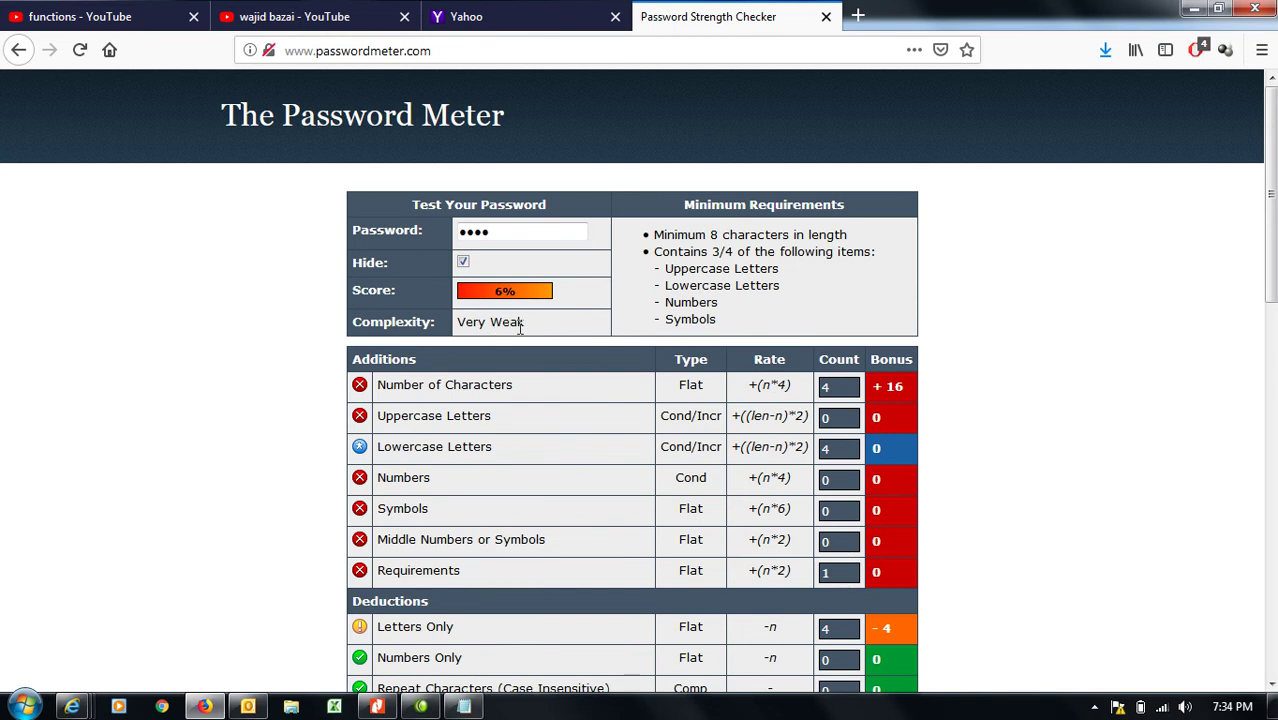
Append '123' to the test password to raise its score to 37%.
left_click(513, 236)
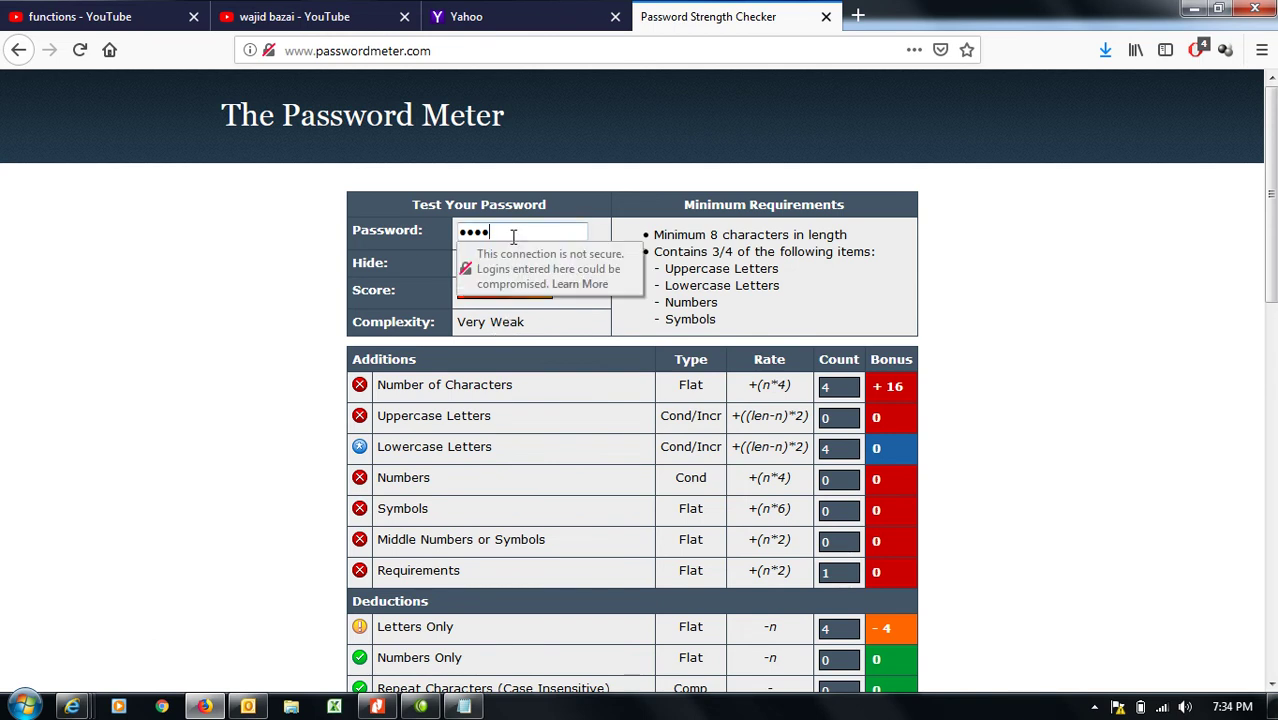
type("123")
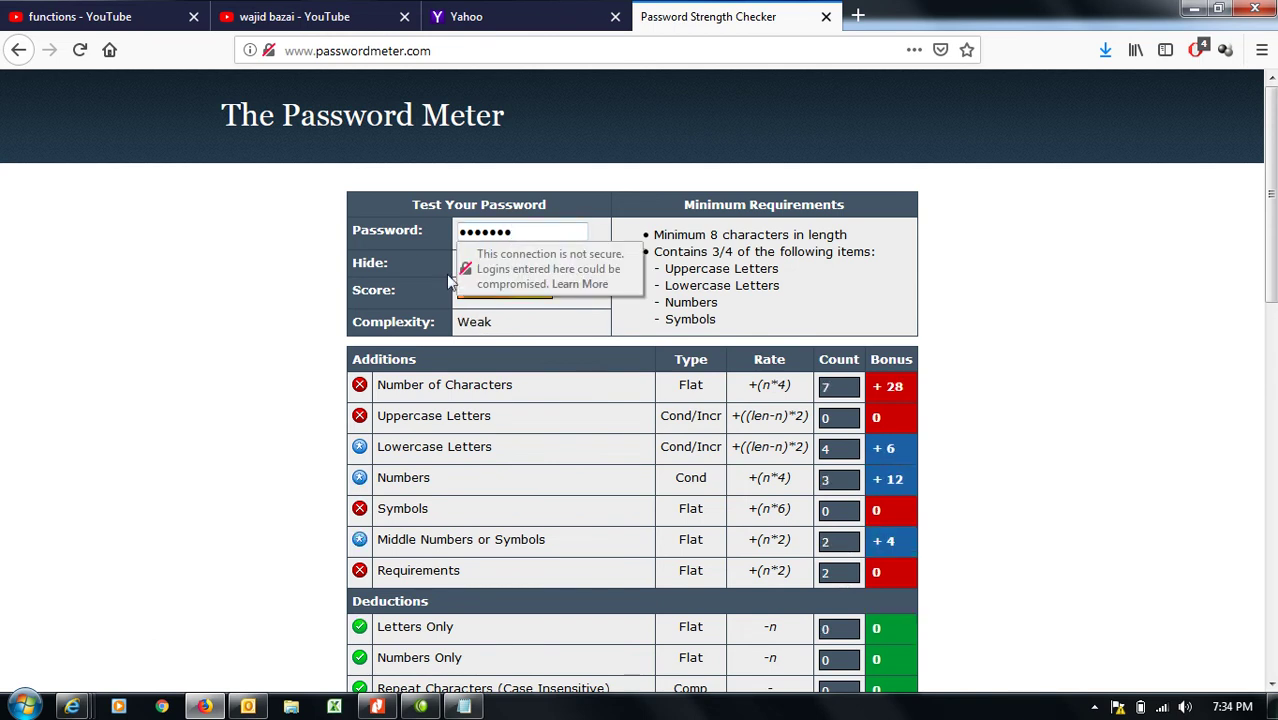
left_click(422, 303)
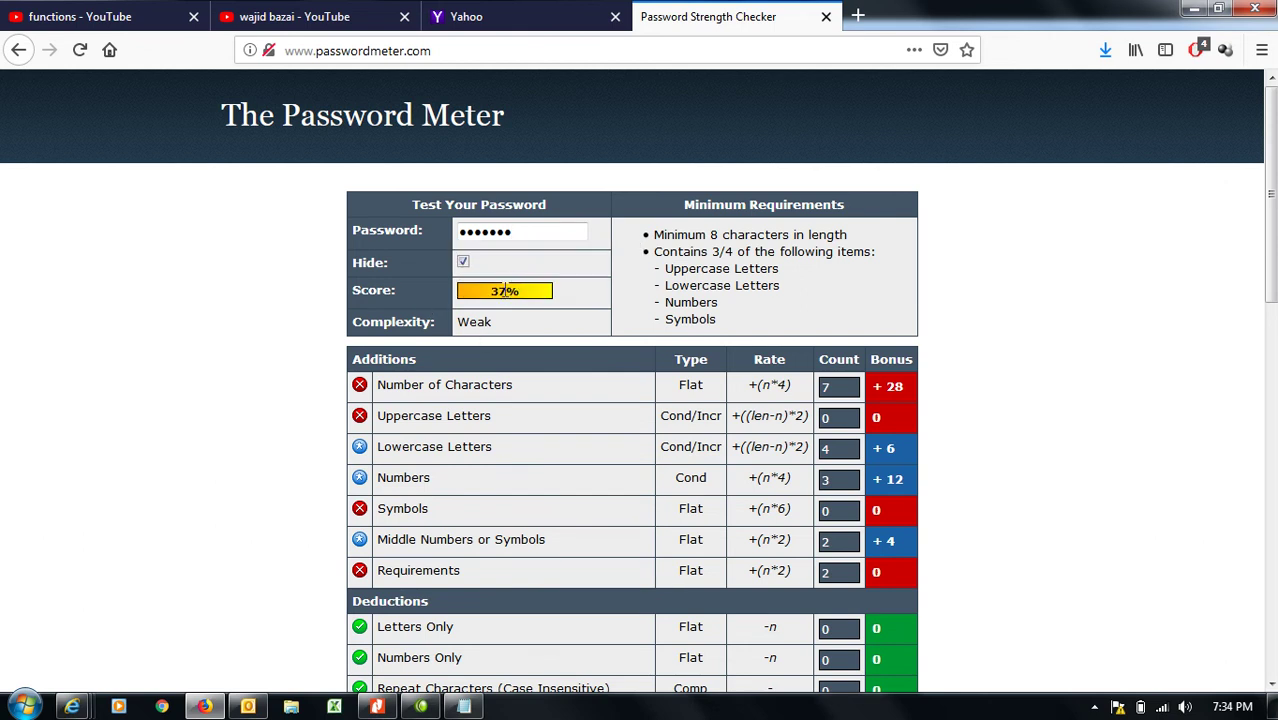
left_click(532, 235)
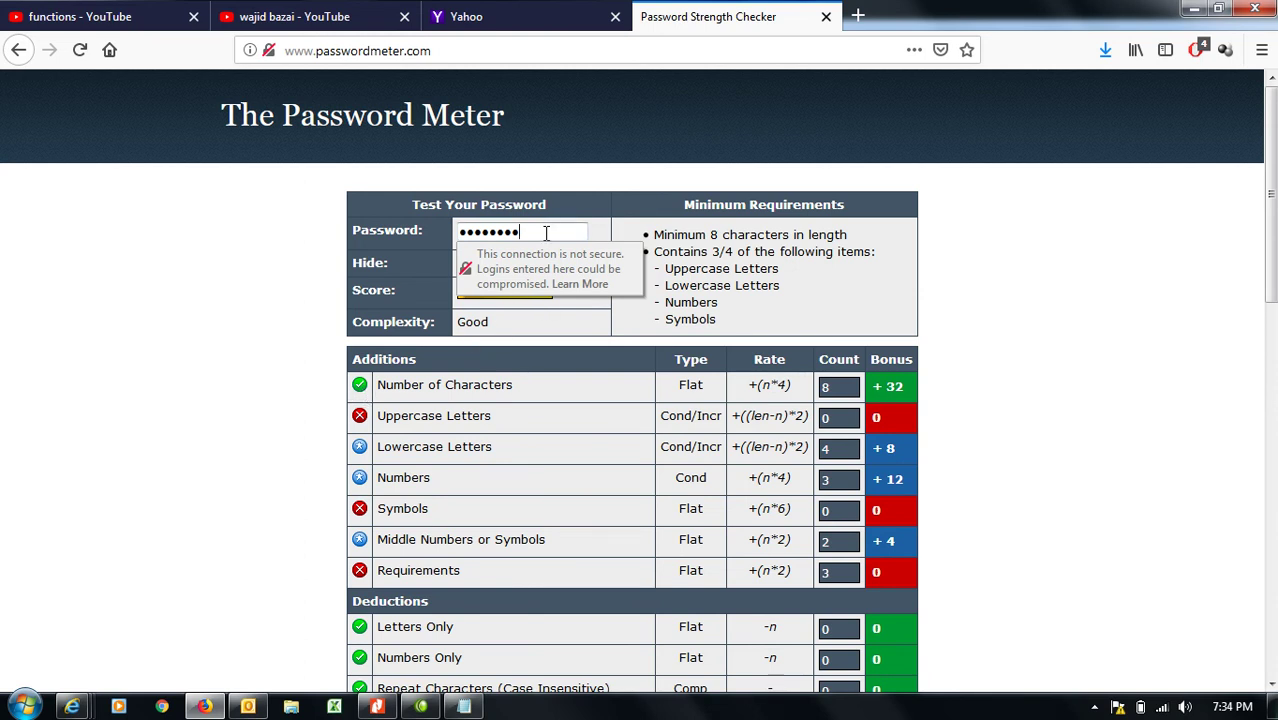
Add 'A' and '@' to the test password, raising it to 91% Very Strong.
type("A")
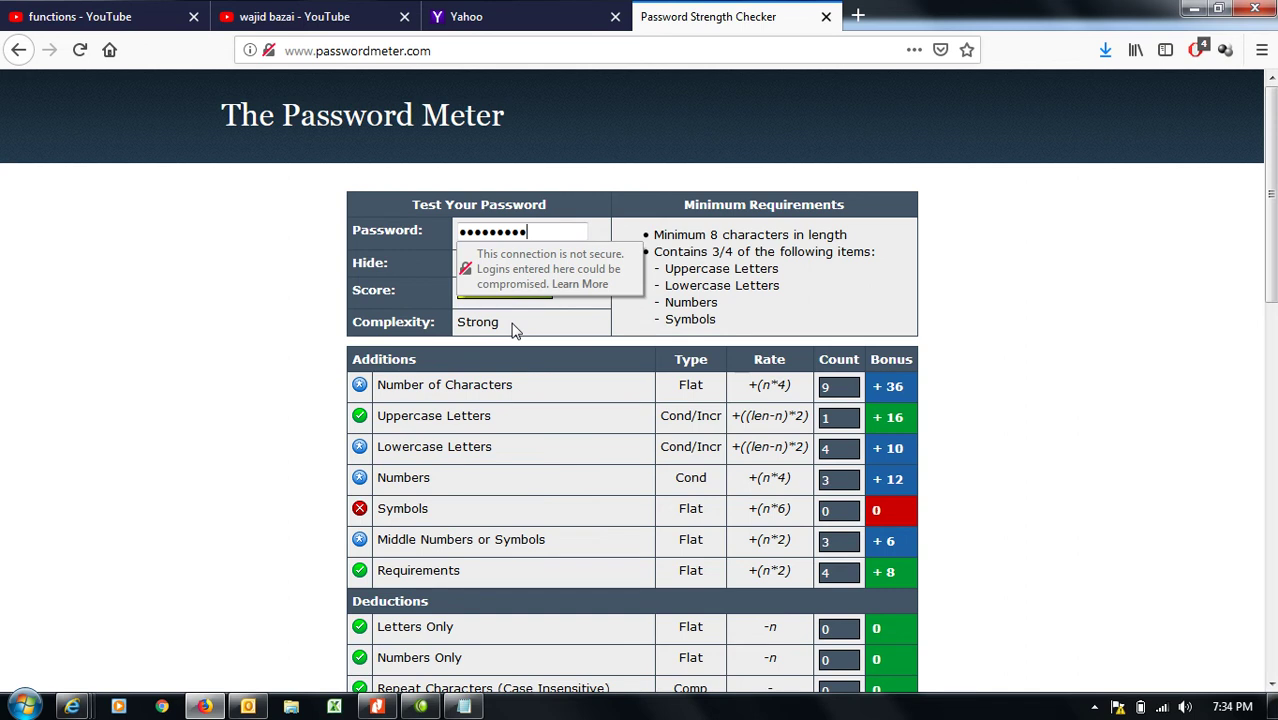
key("Escape")
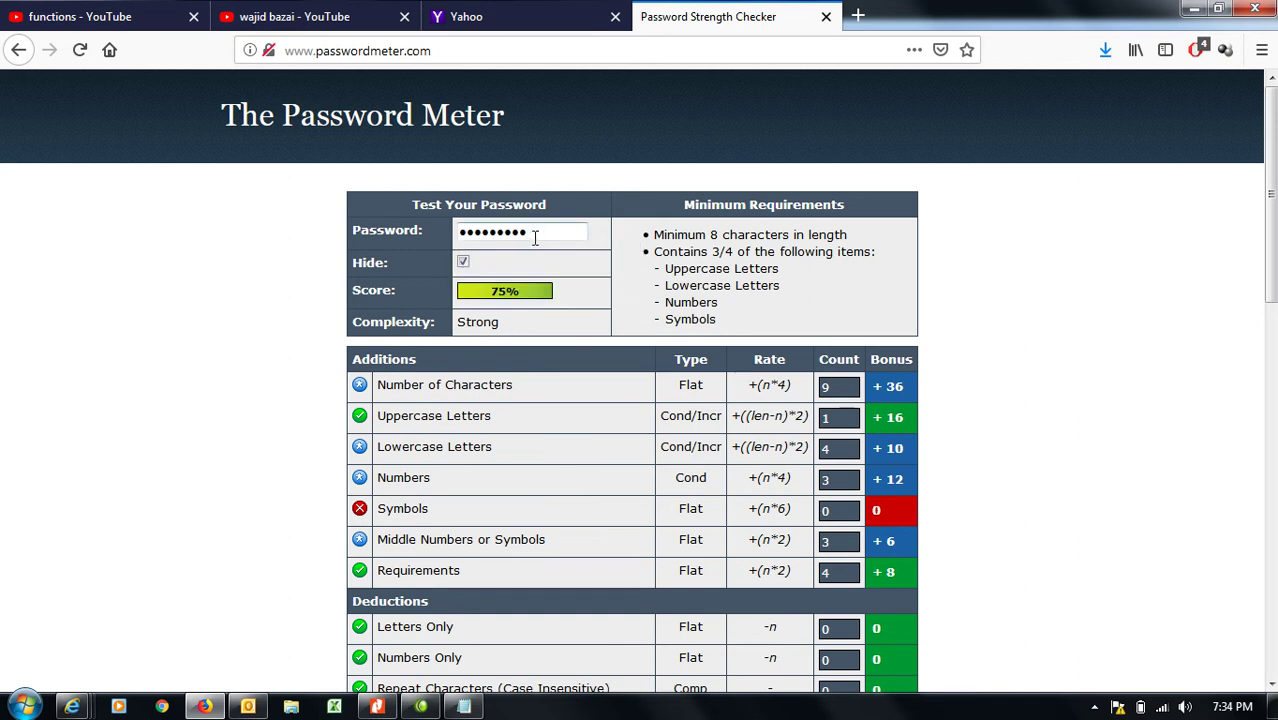
type("@")
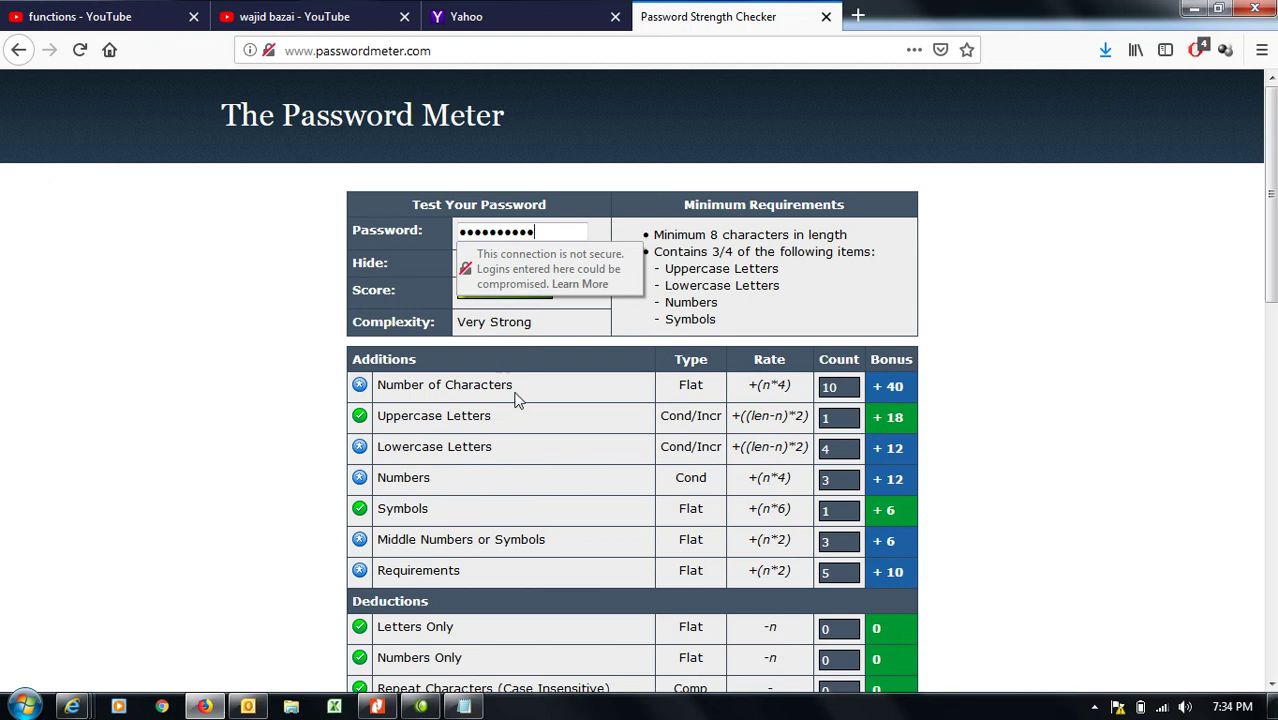
left_click(568, 330)
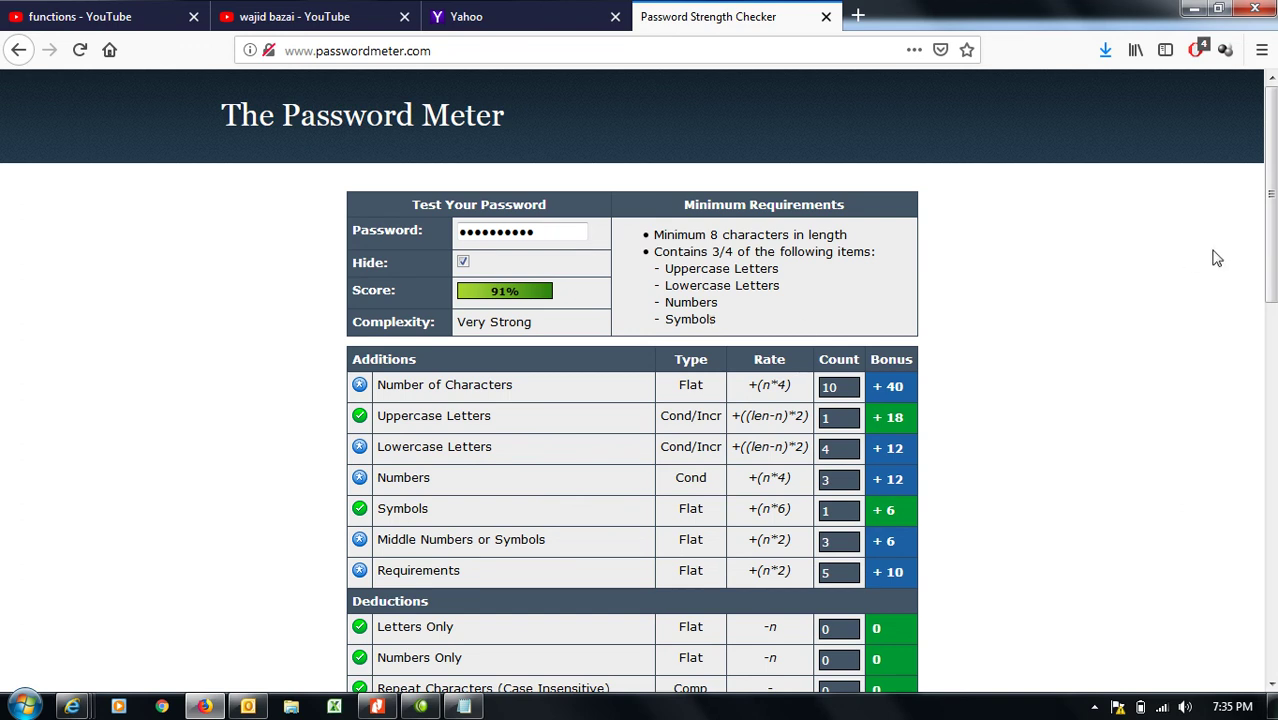
mouse_move(1273, 263)
left_mouse_down()
mouse_move(1272, 429)
mouse_move(1272, 263)
left_mouse_up()
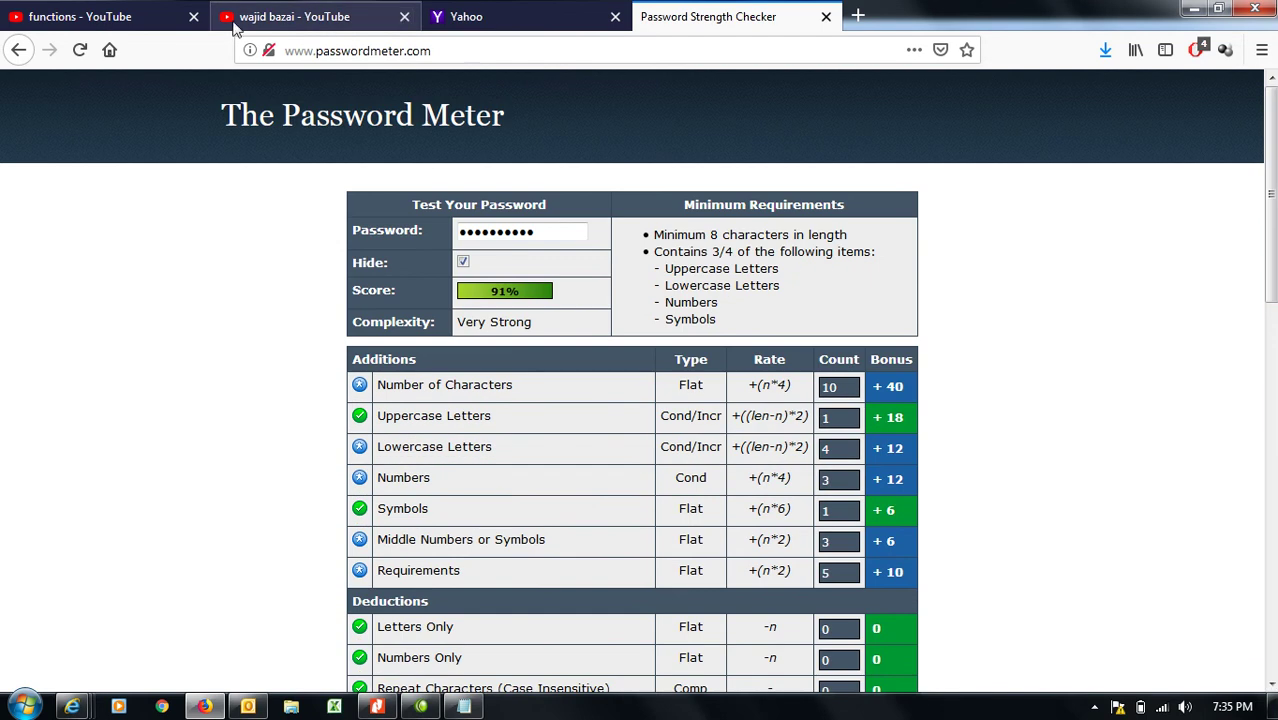
Return to the 'password strength' results and open Kaspersky's Password Check page.
left_click(16, 52)
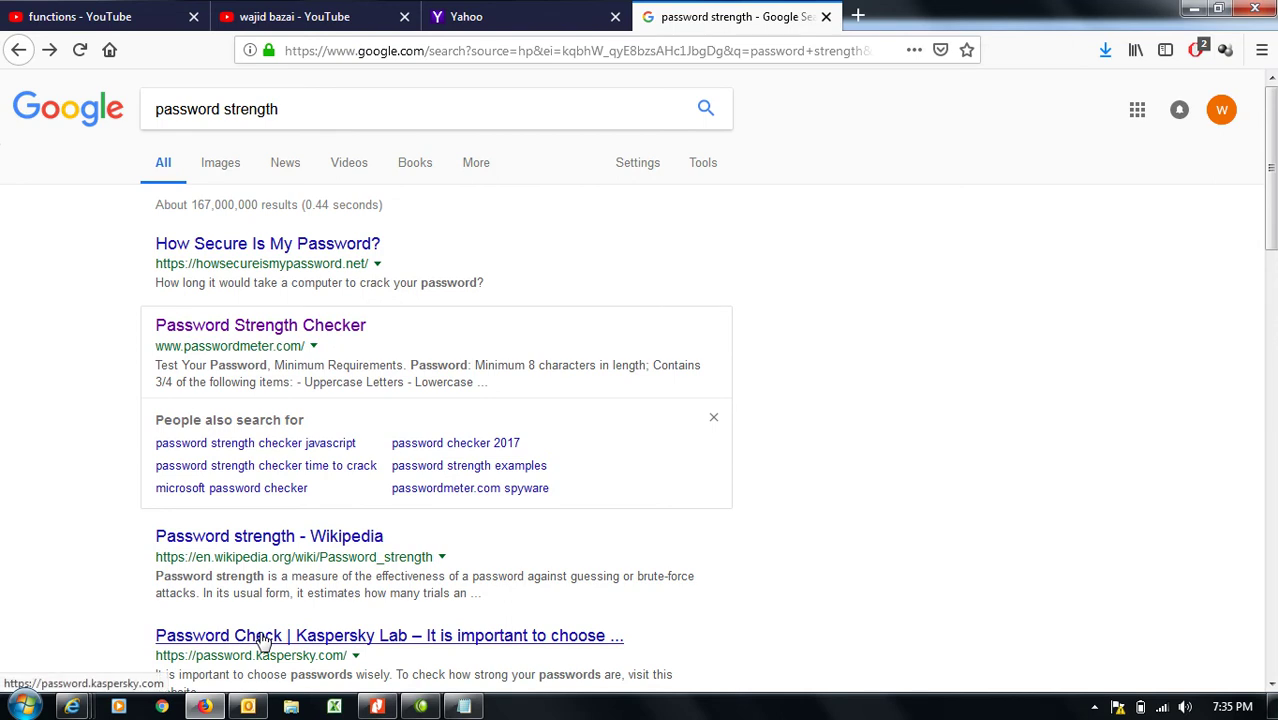
left_click(261, 638)
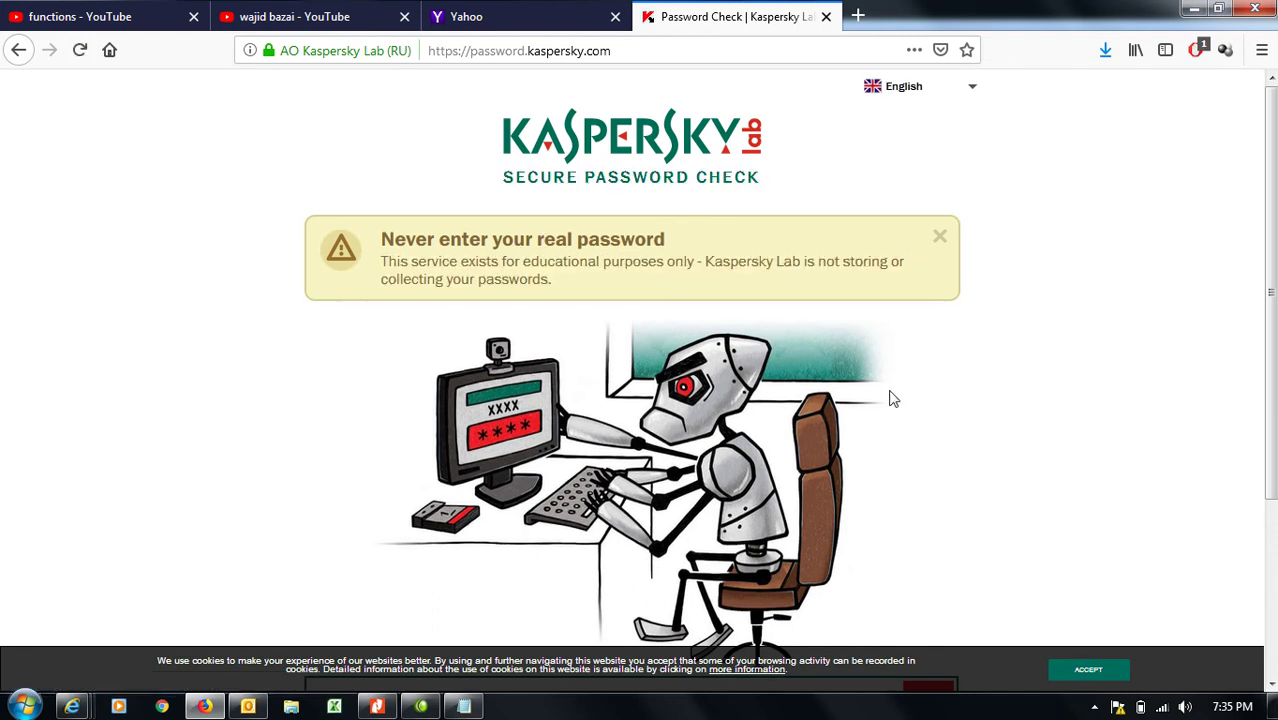
Test '1234', then extend it with 'a12', '1111' and '123' until cracking takes 327 centuries.
left_click(941, 239)
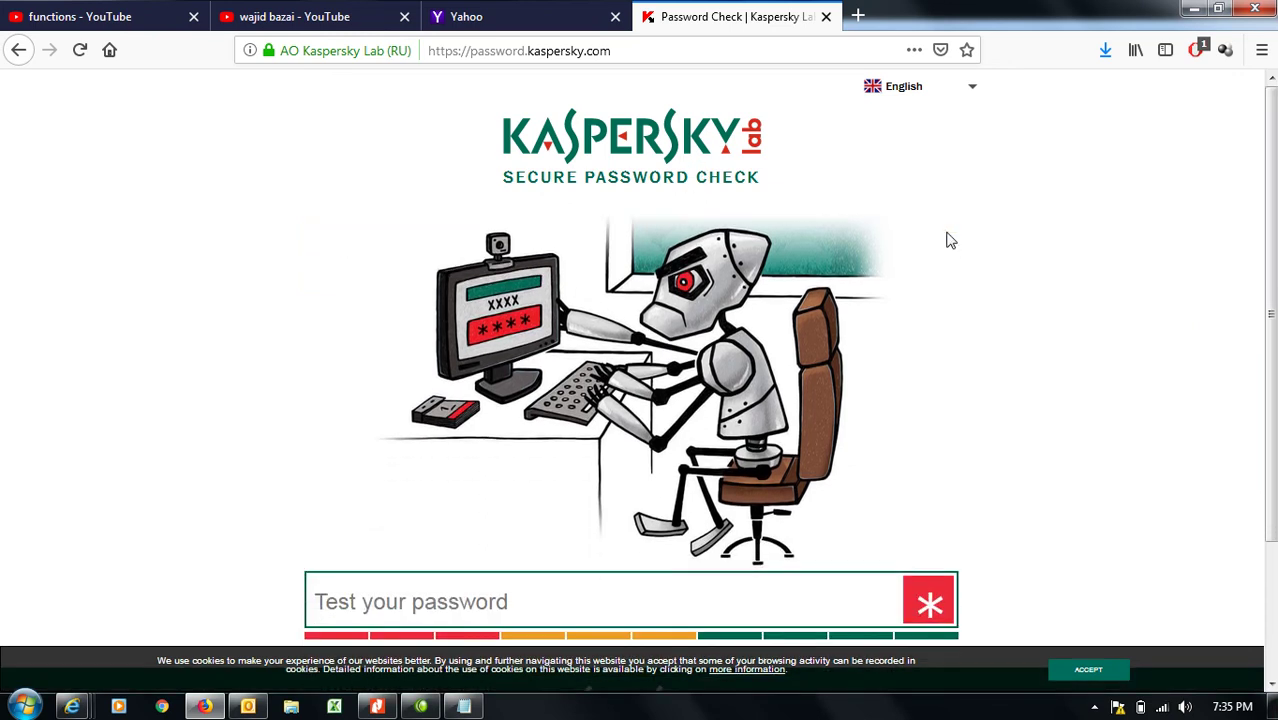
left_click_drag(1271, 520, 1268, 655)
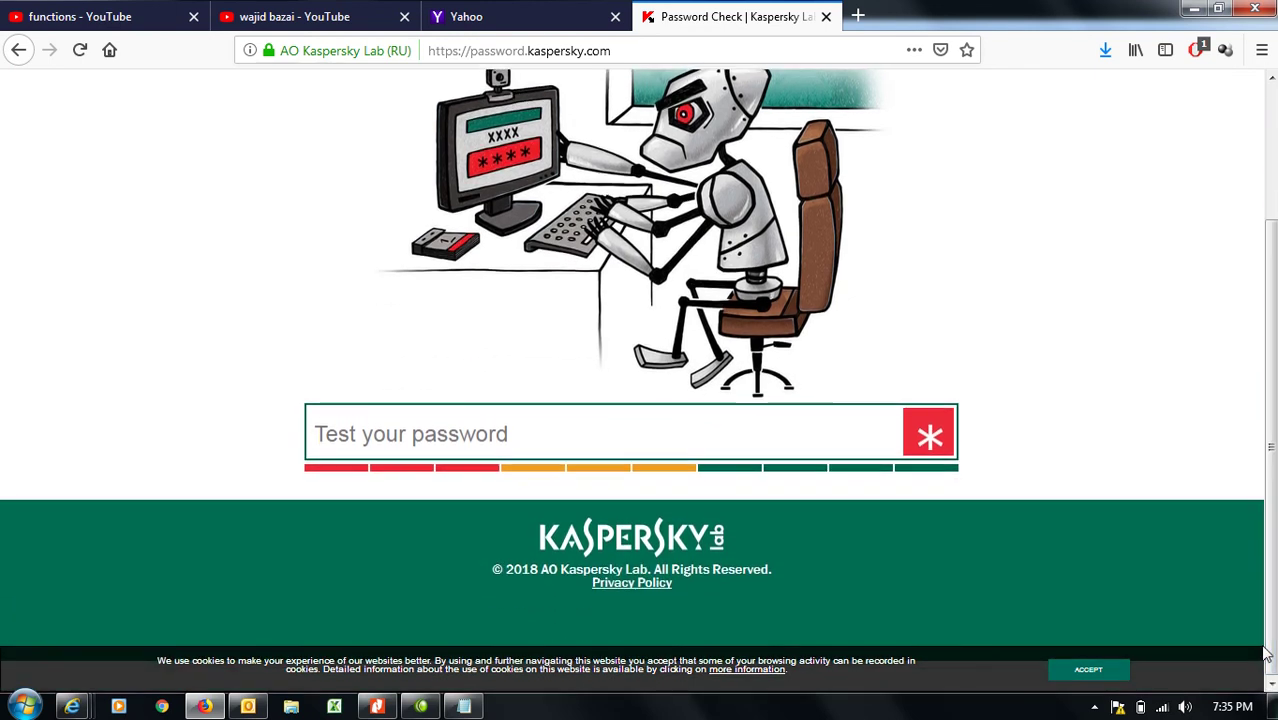
left_click(647, 422)
type("1234")
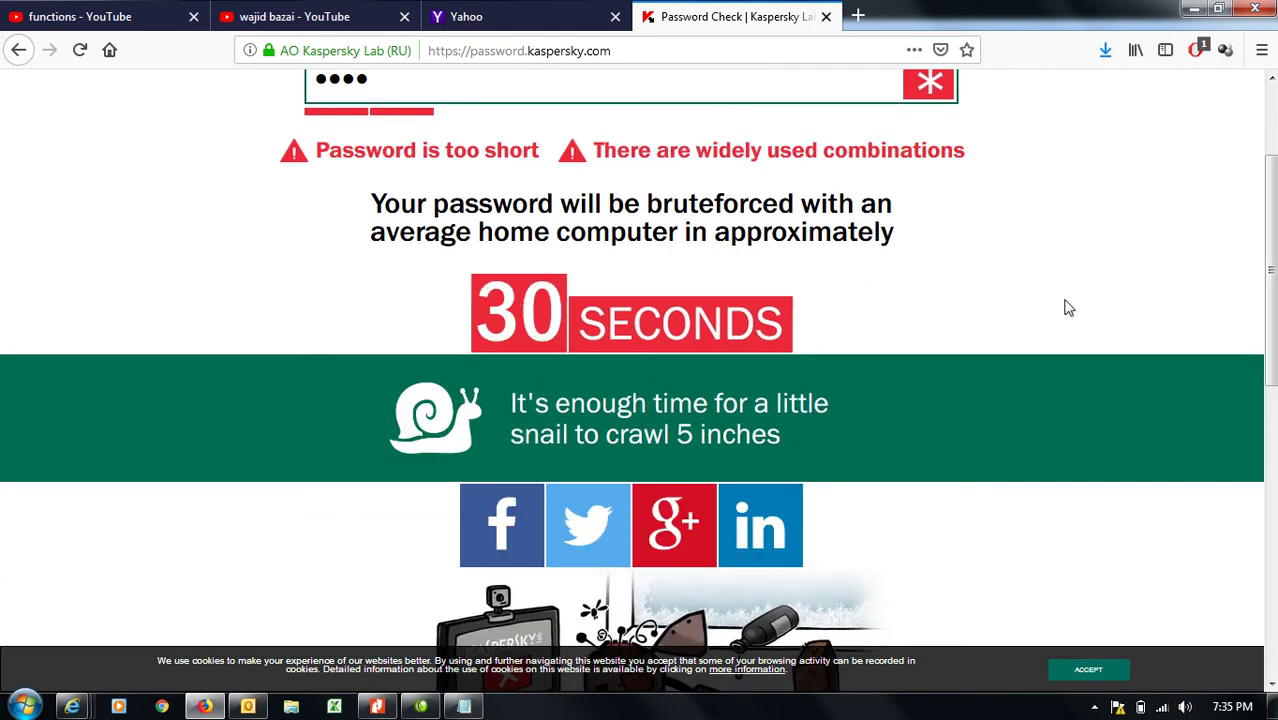
scroll(1270, 350, "up", 1)
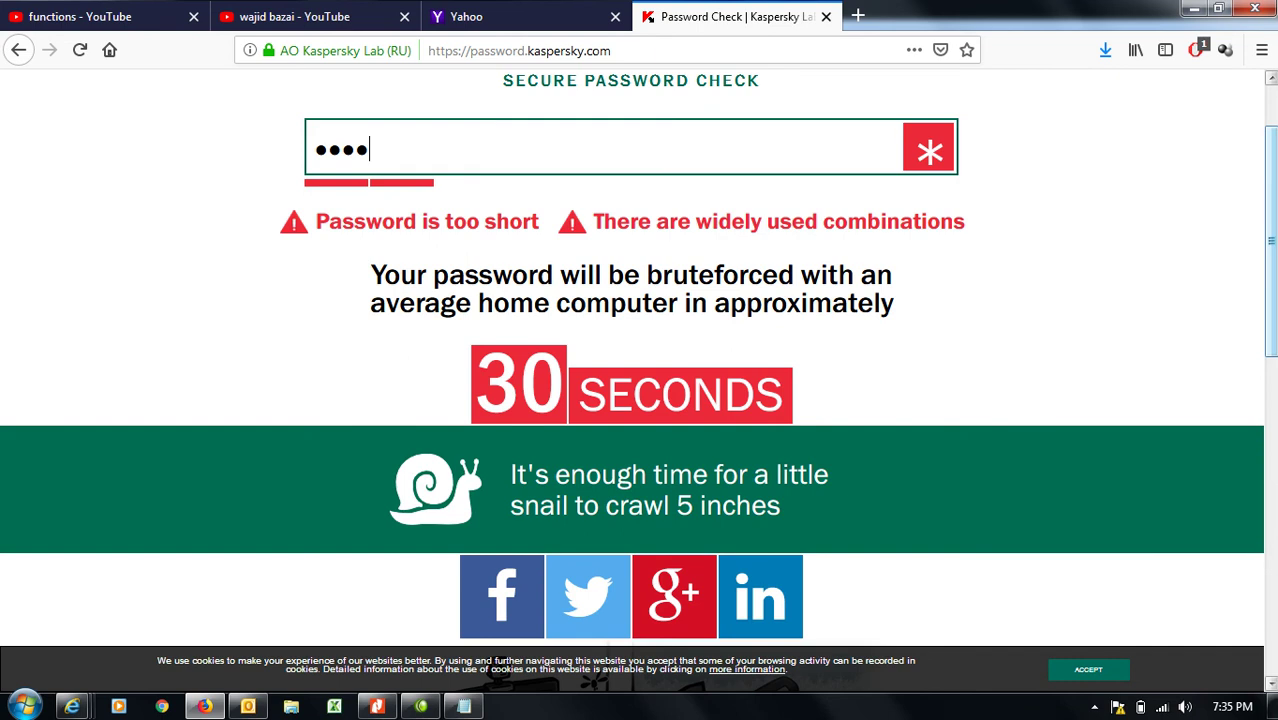
type("a12")
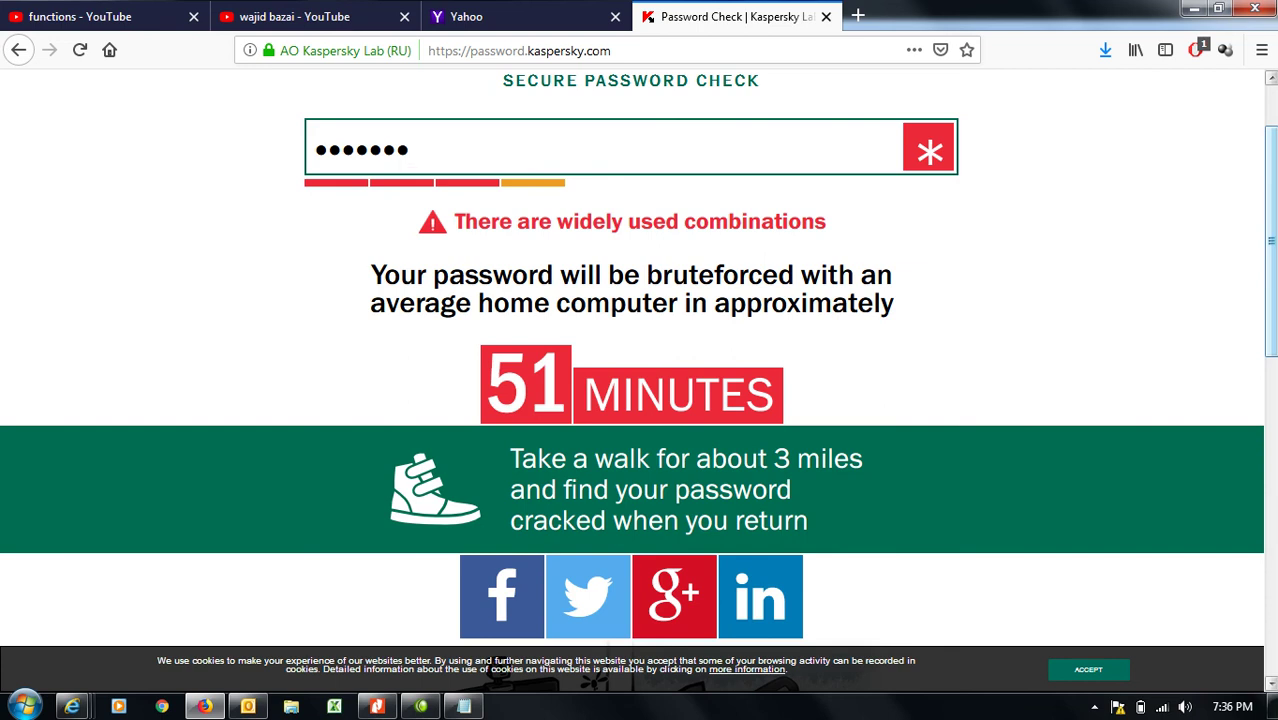
type("1")
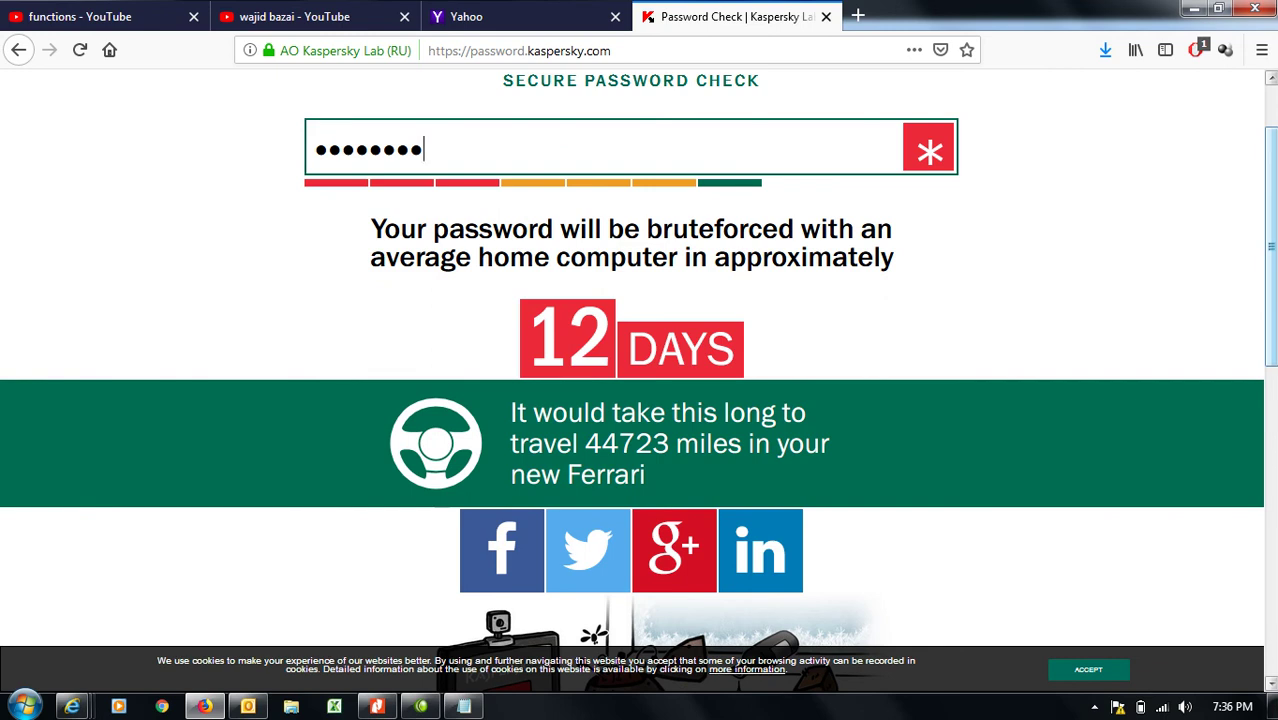
type("1")
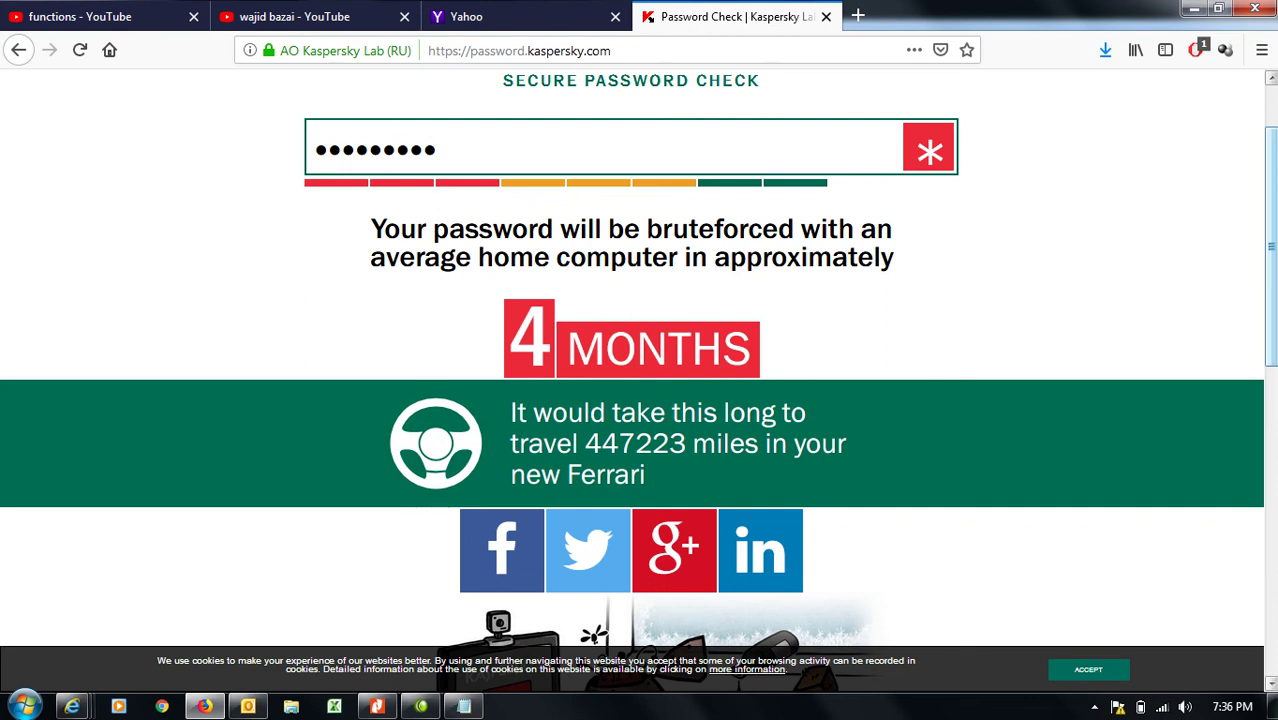
type("1")
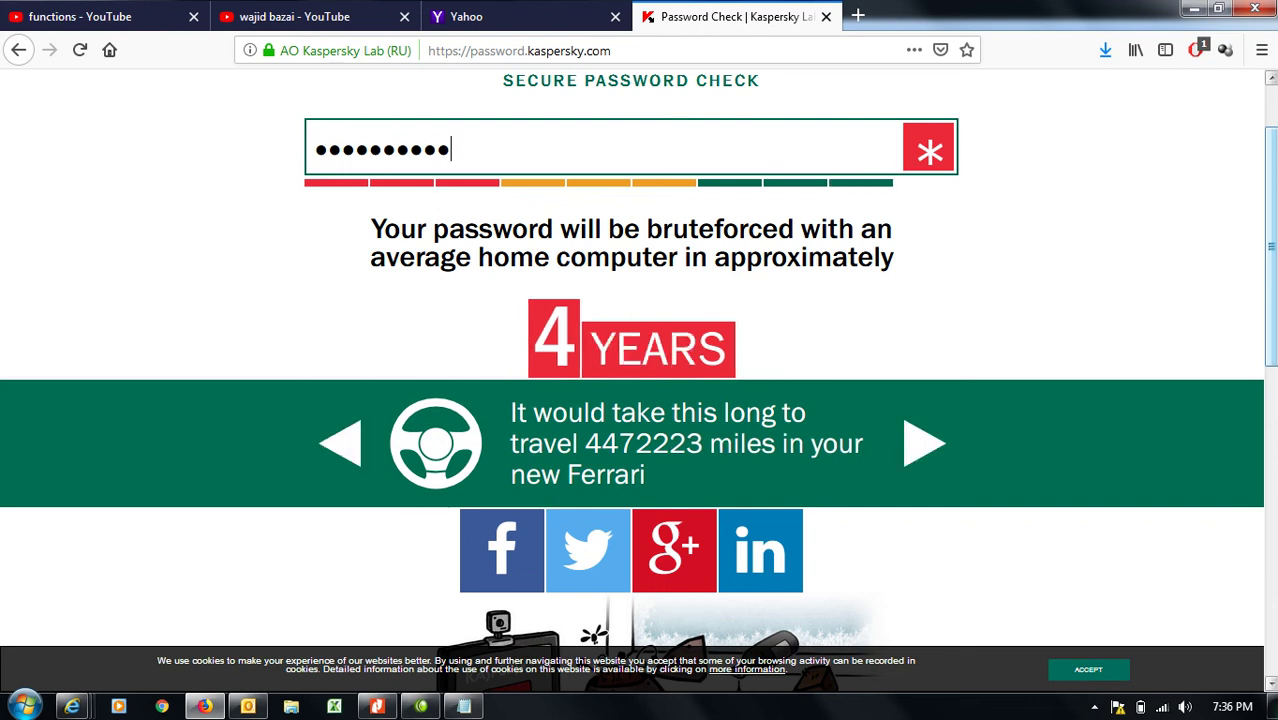
type("1")
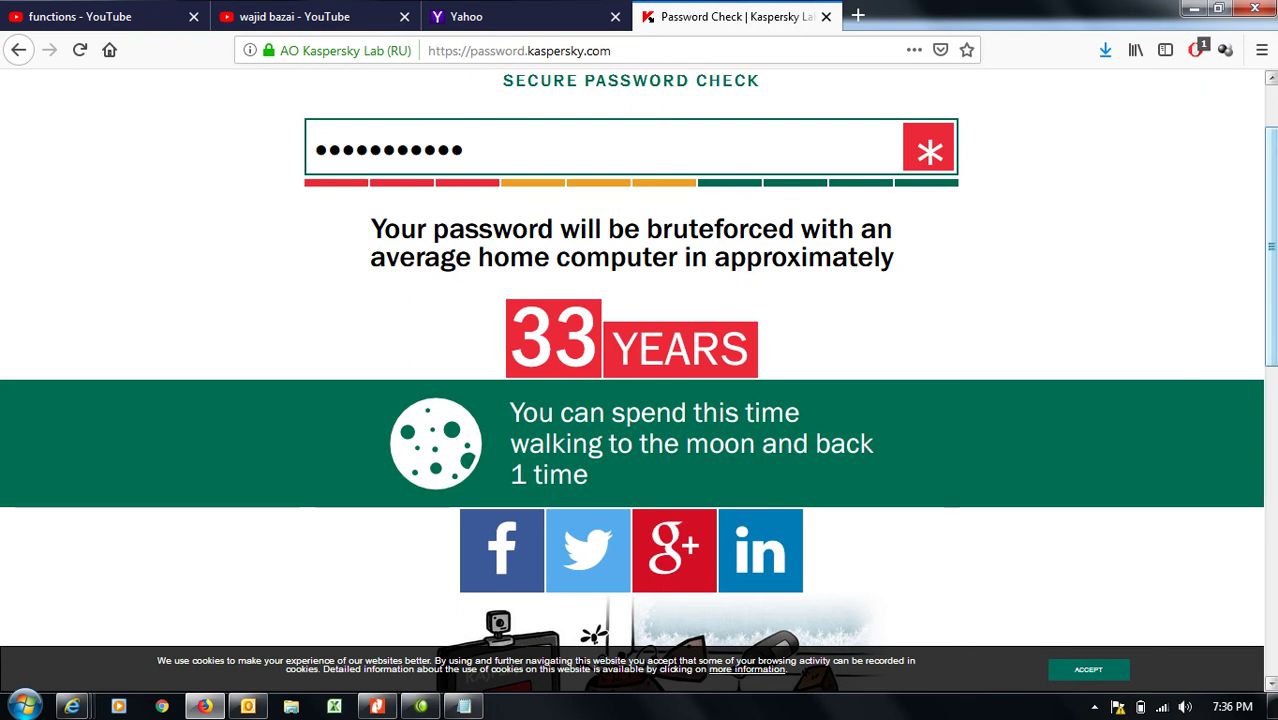
type("123")
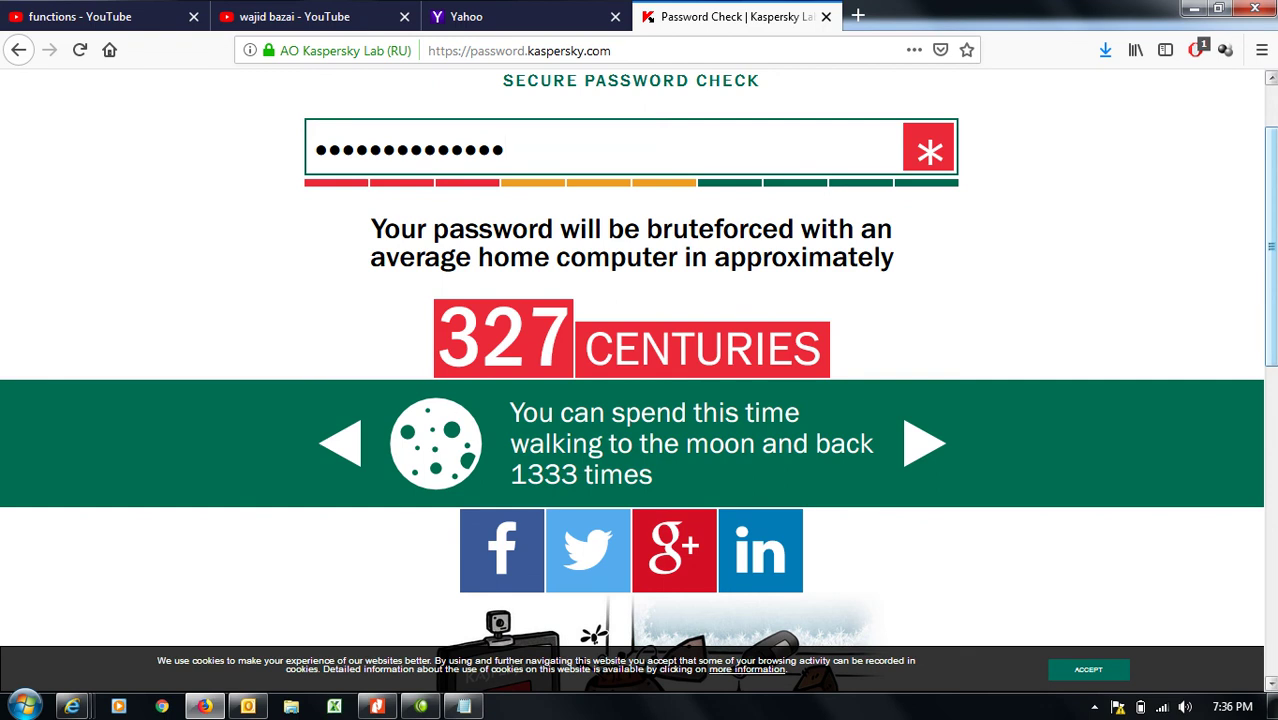
Enter a 12-character Yahoo password, swapping its last digit for '@', and leave it masked.
left_click(554, 24)
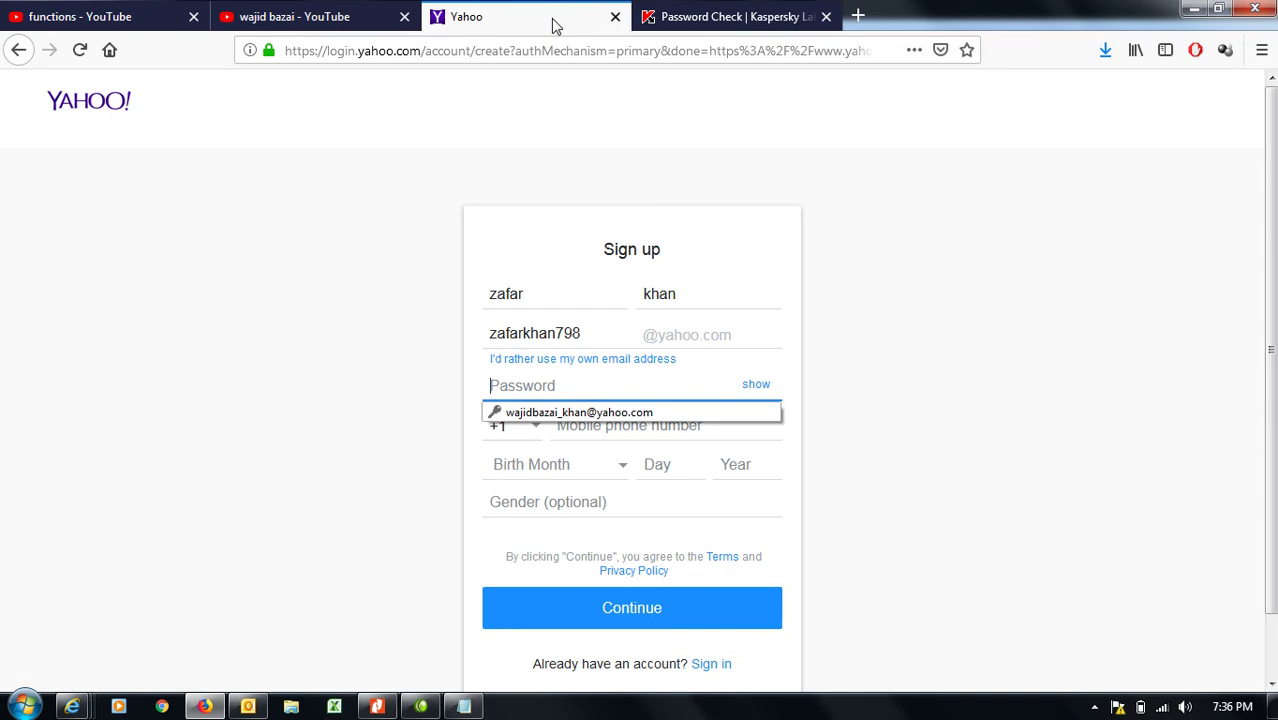
left_click(540, 387)
type("••")
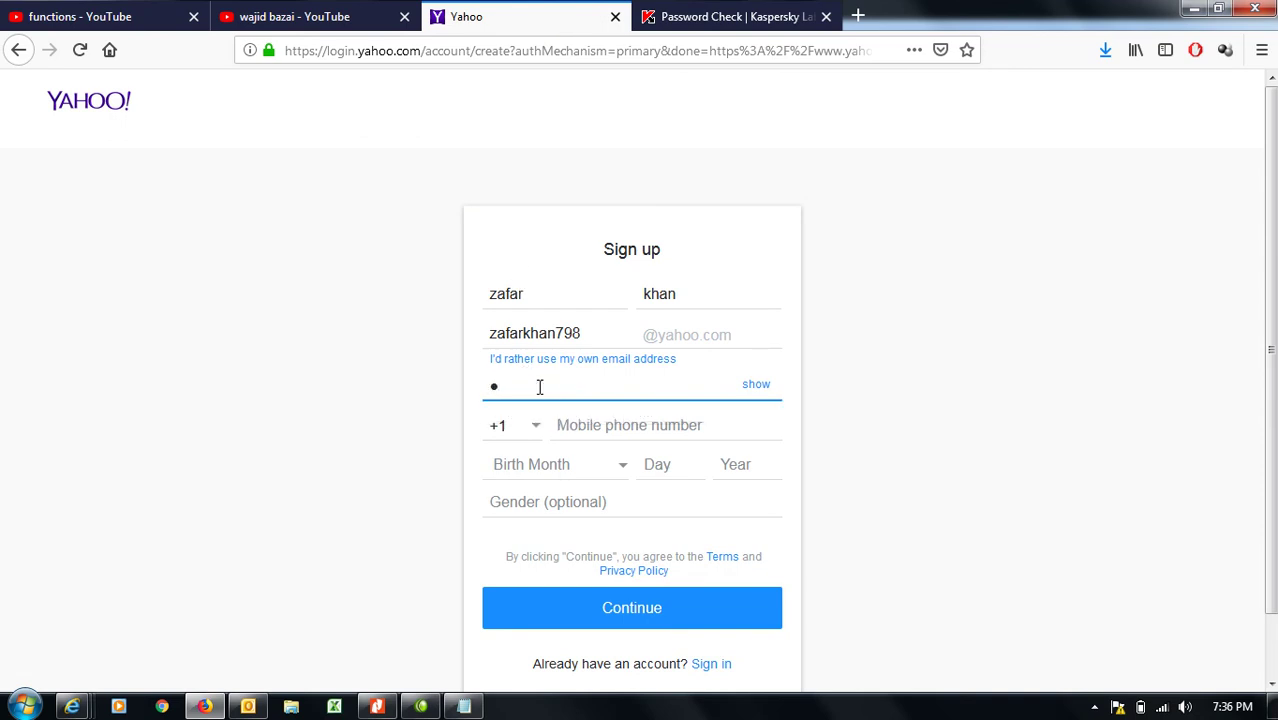
type("••••••••••")
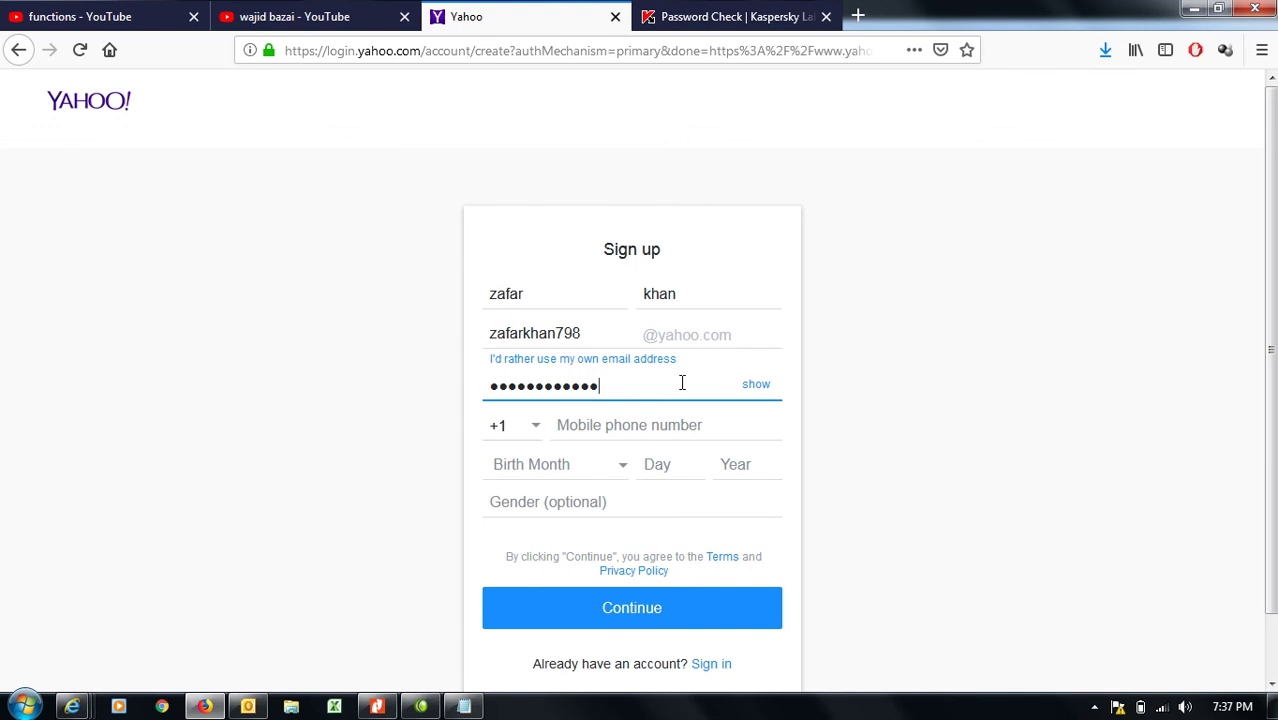
left_click(758, 390)
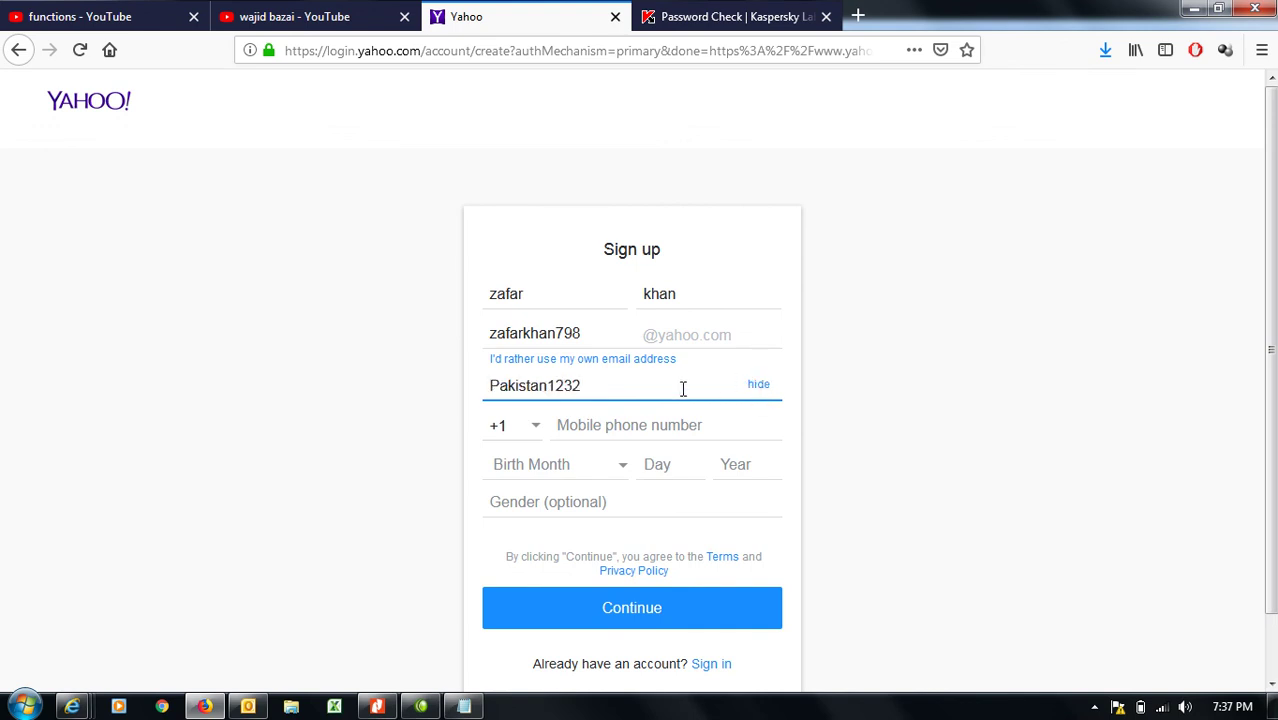
key("BackSpace")
type("@")
left_click(763, 390)
left_click(763, 390)
left_click(765, 394)
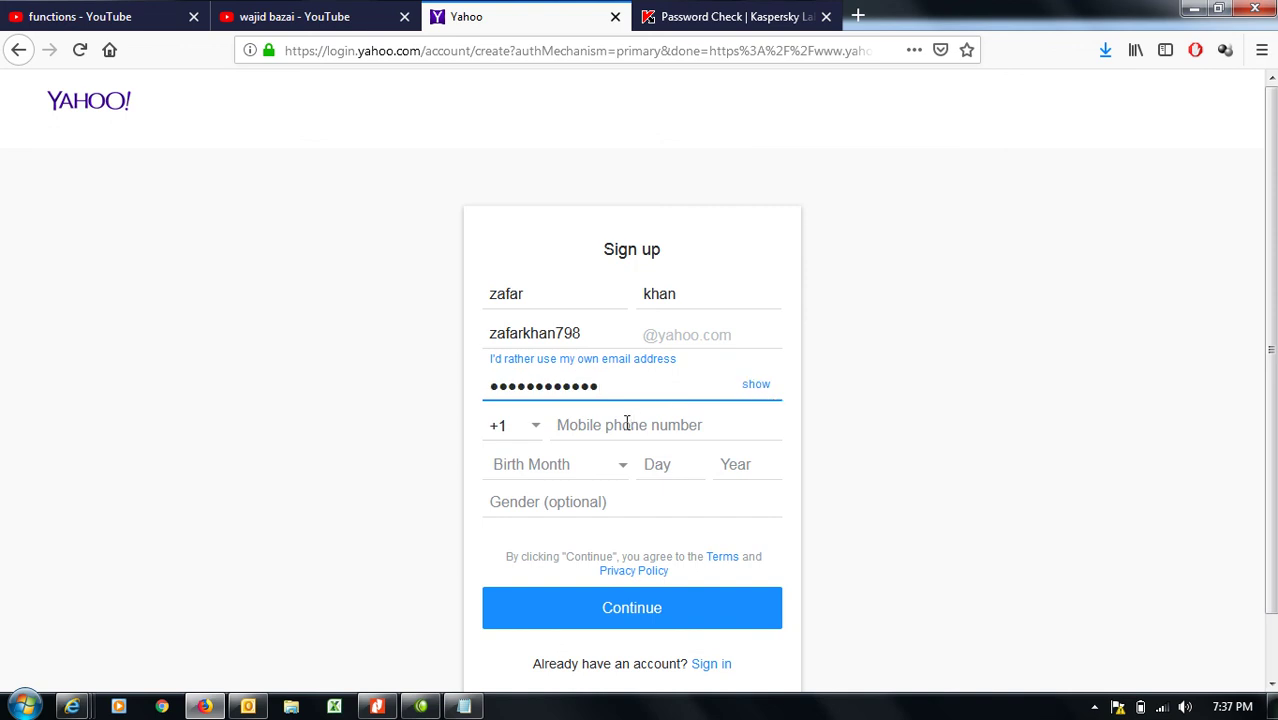
Select the Pakistan +92 country code and enter the 10-digit mobile phone number.
left_click(541, 430)
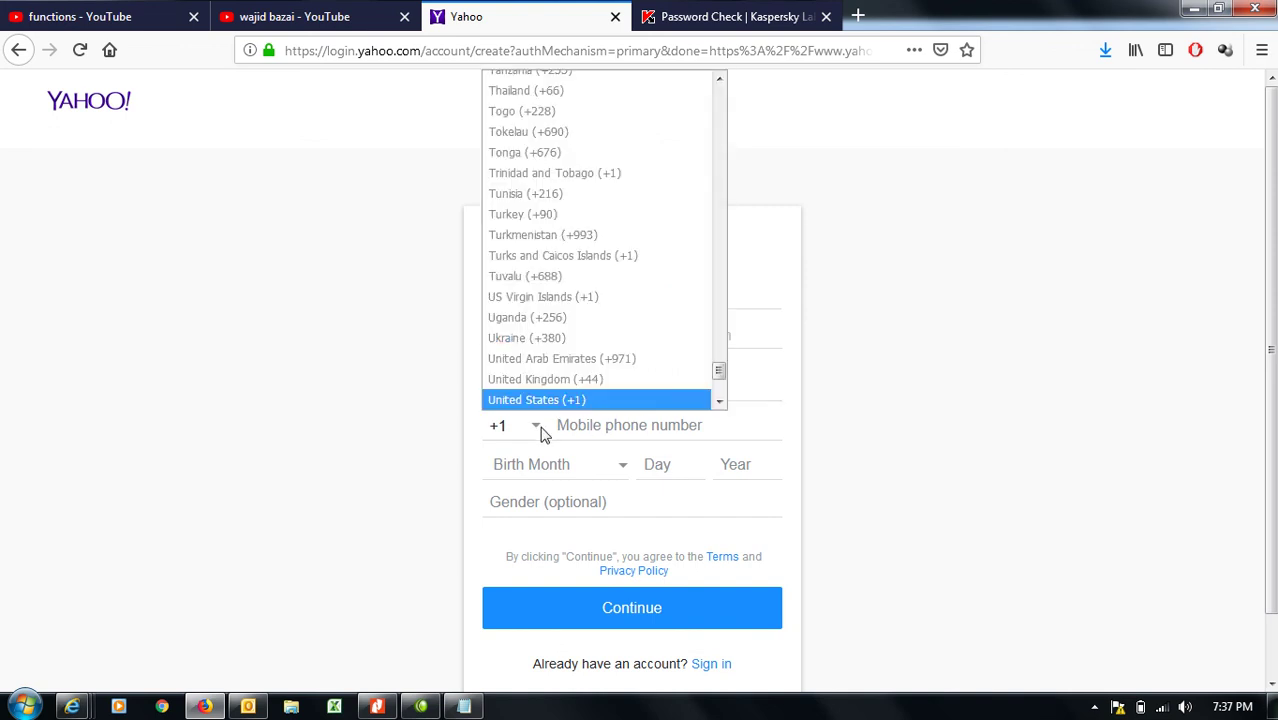
key("p")
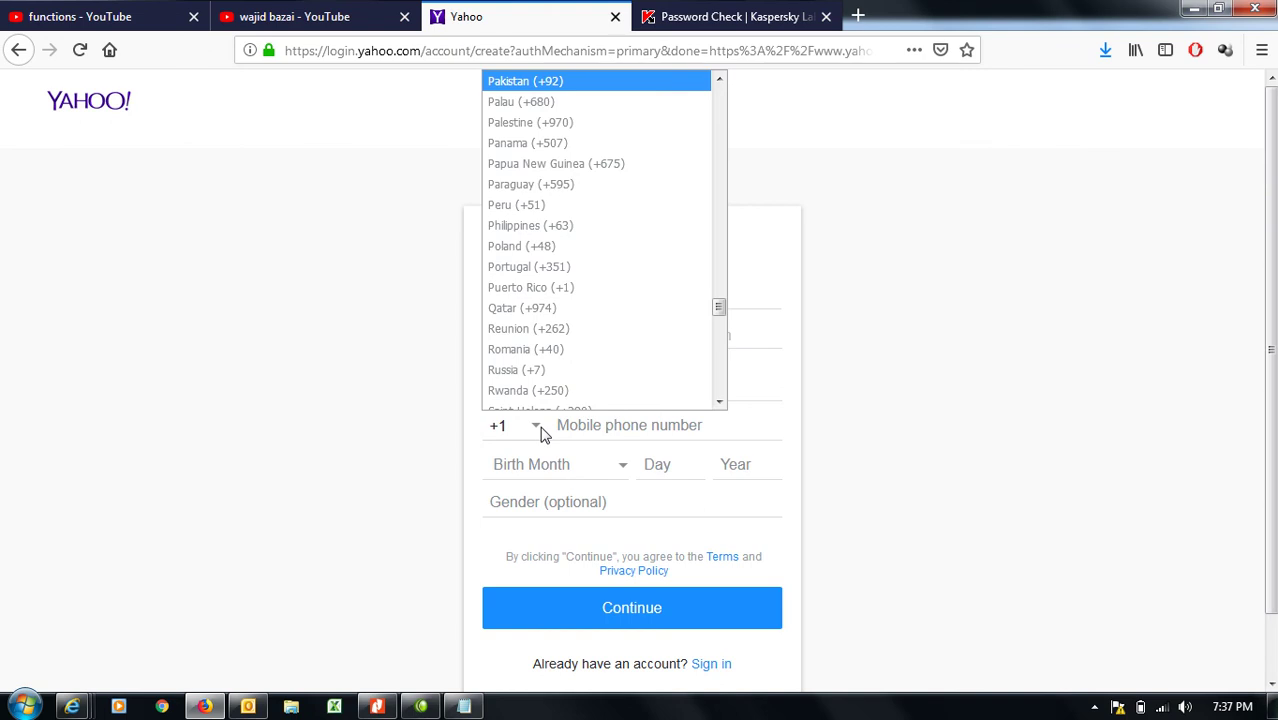
left_click(531, 85)
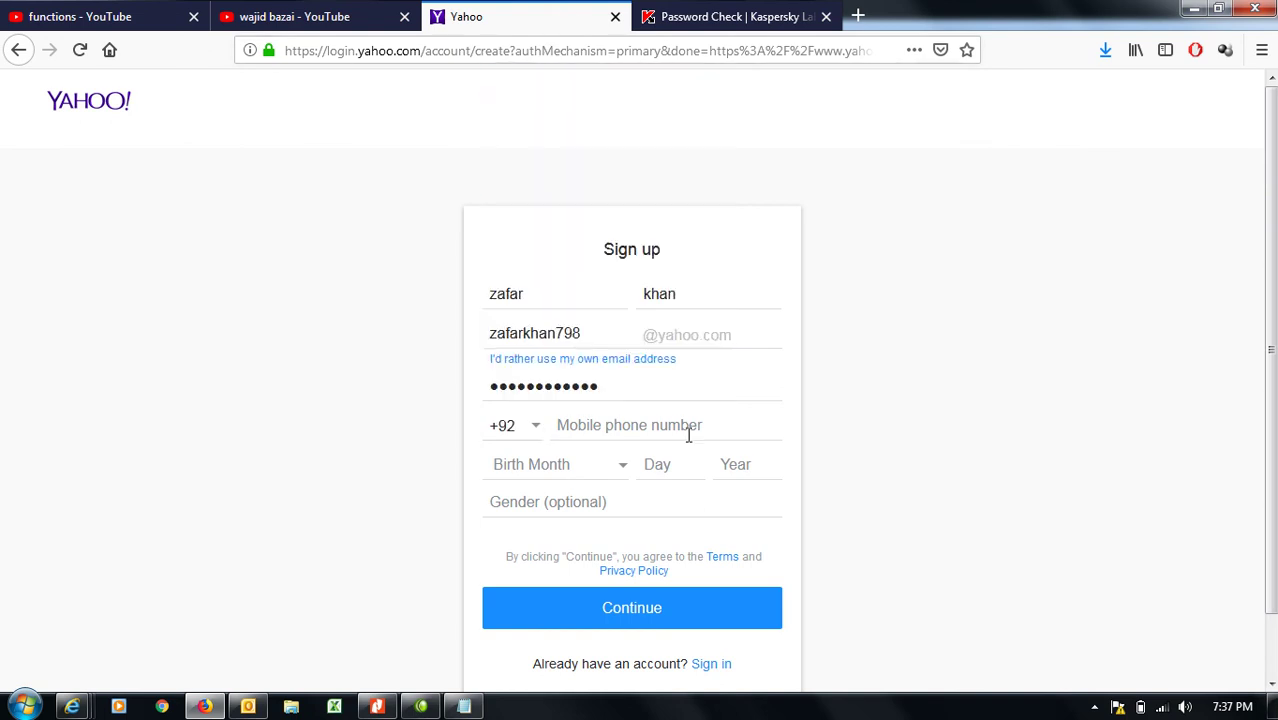
left_click(644, 418)
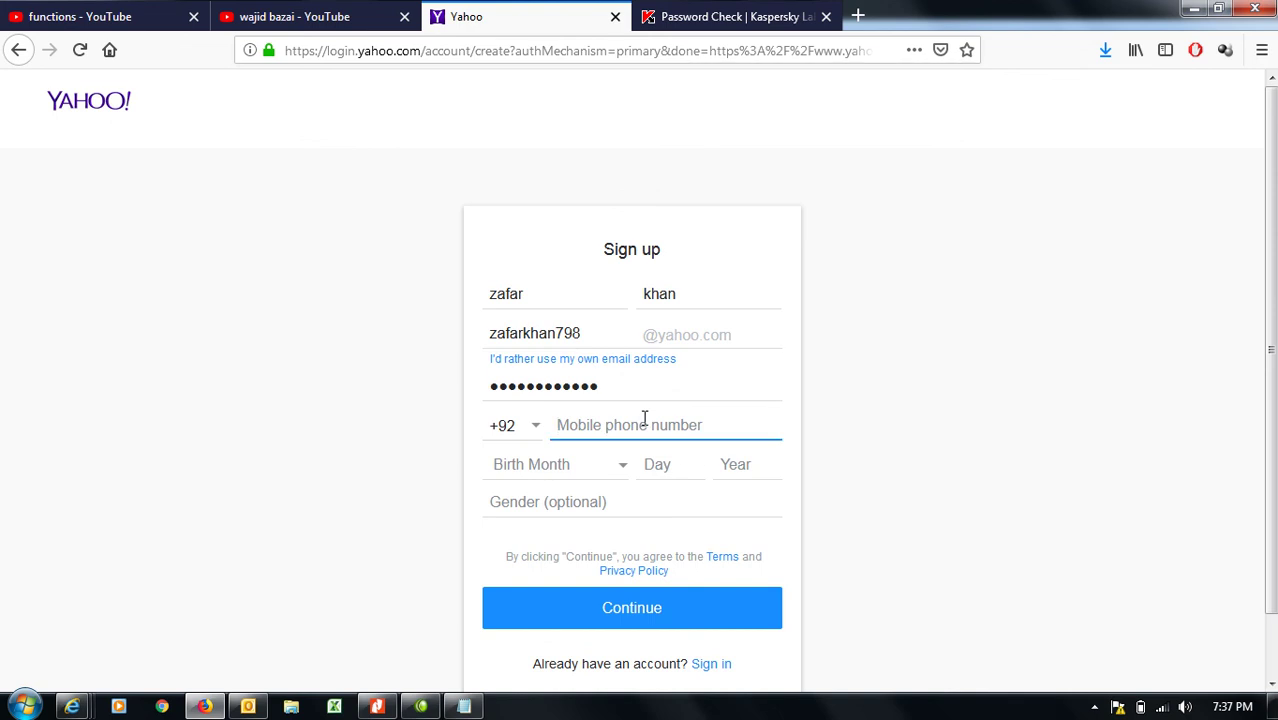
type("0")
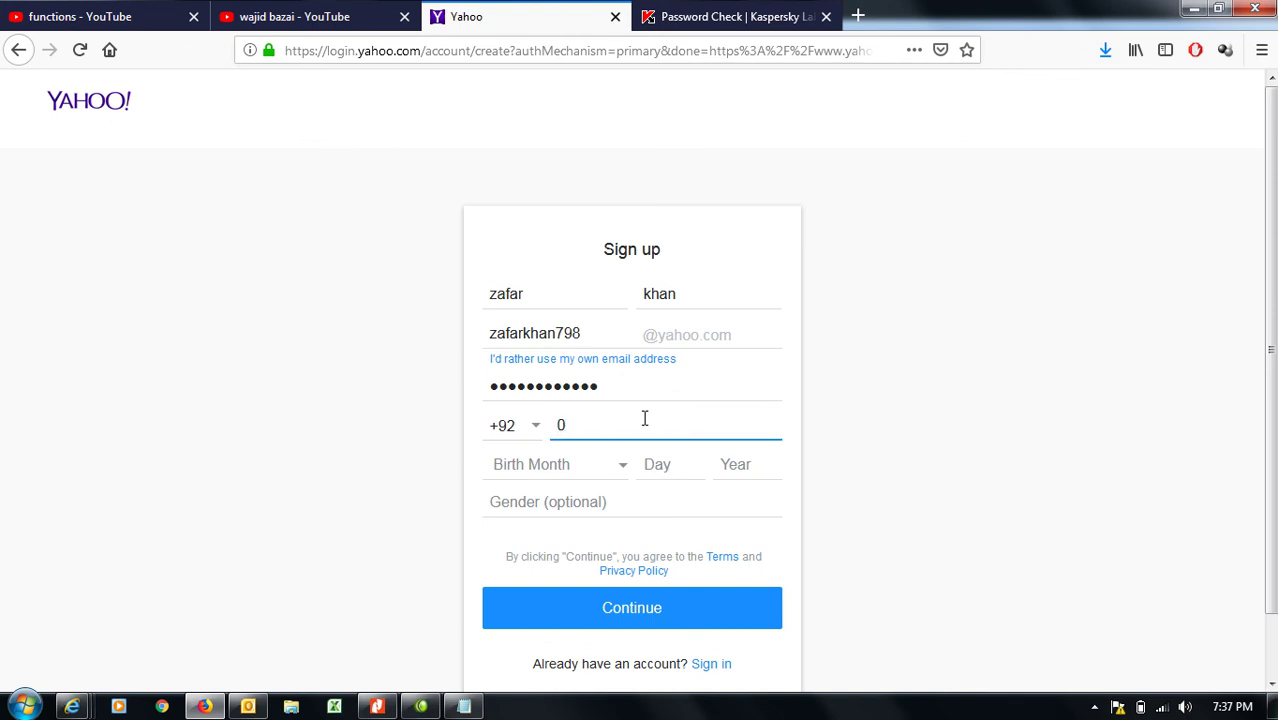
key("BackSpace")
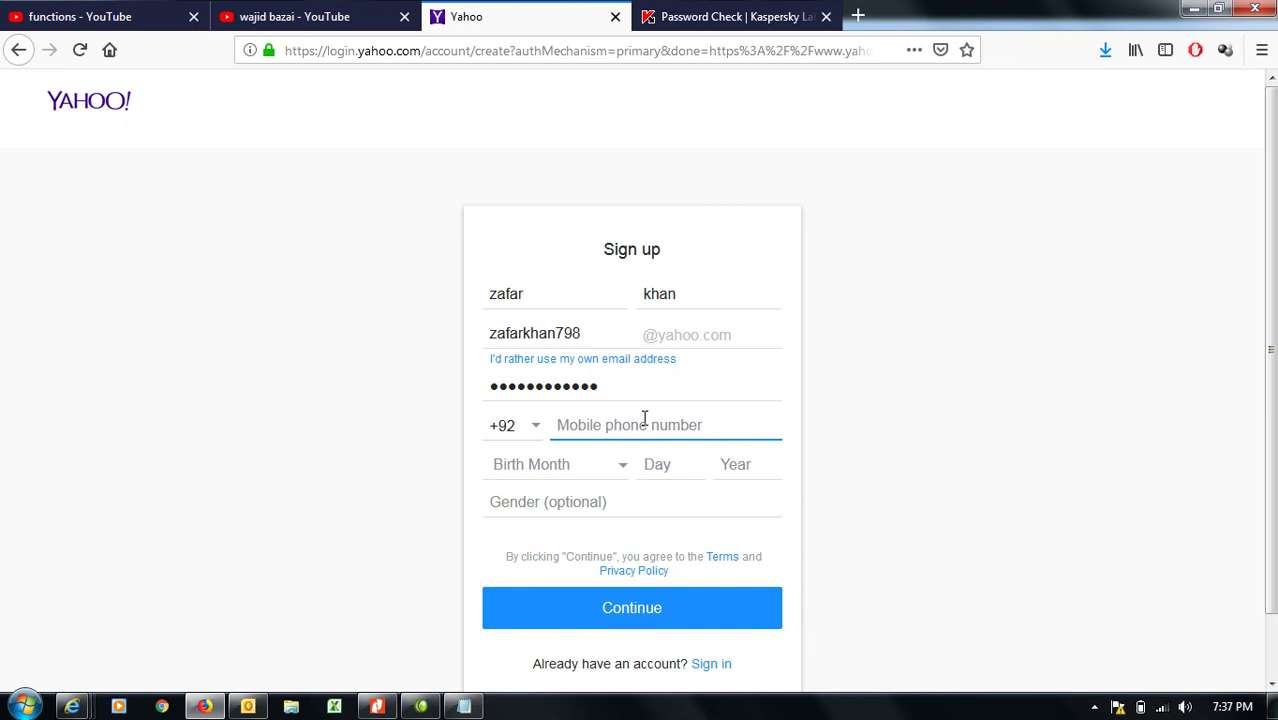
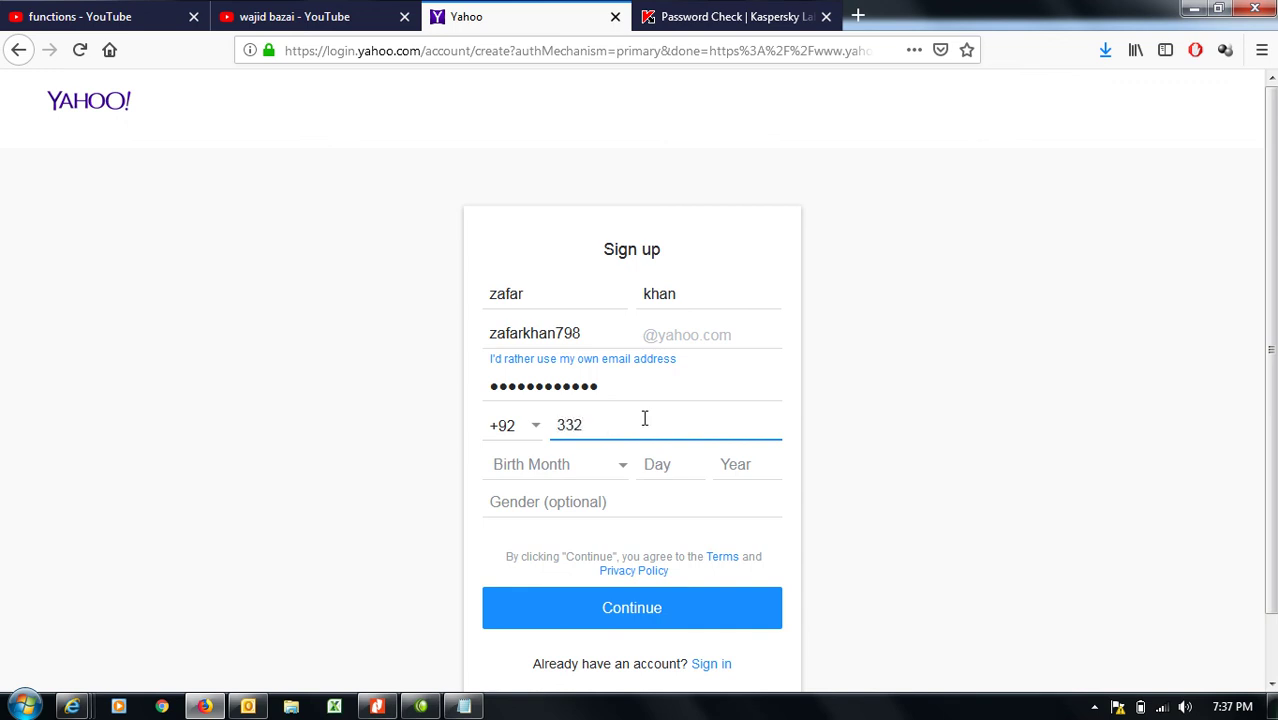
left_click(538, 472)
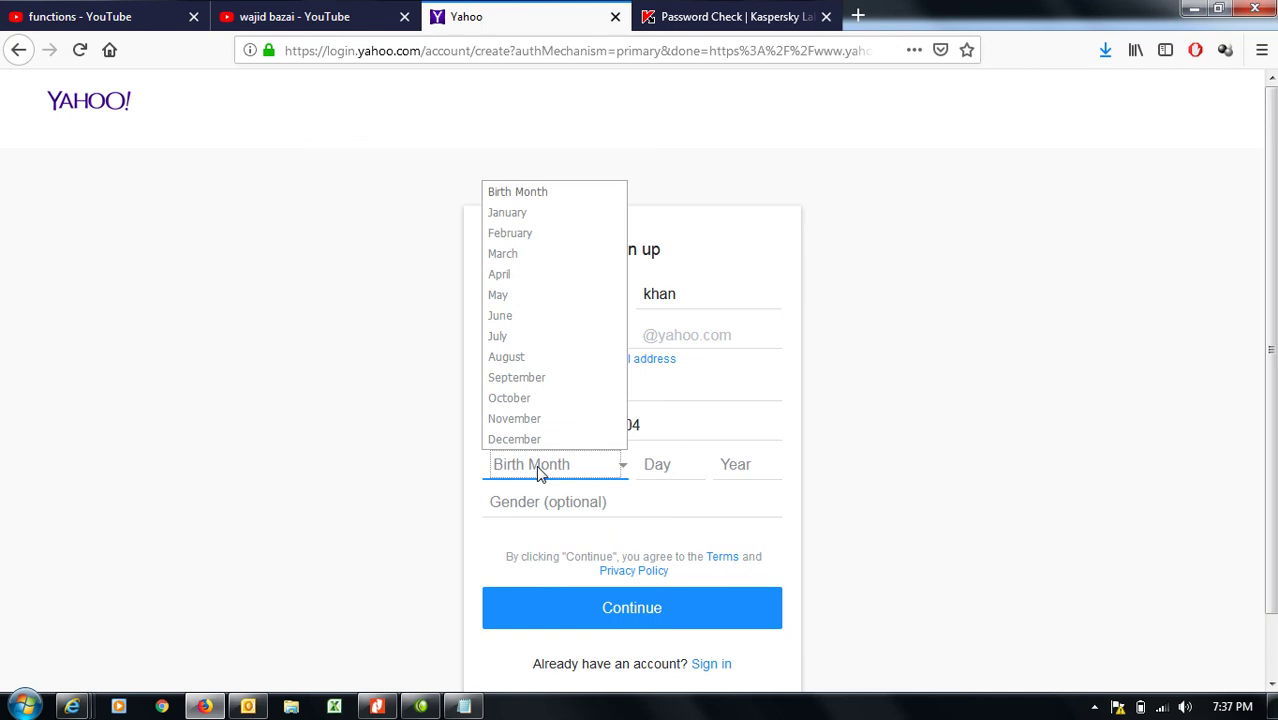
left_click(514, 296)
left_click(673, 465)
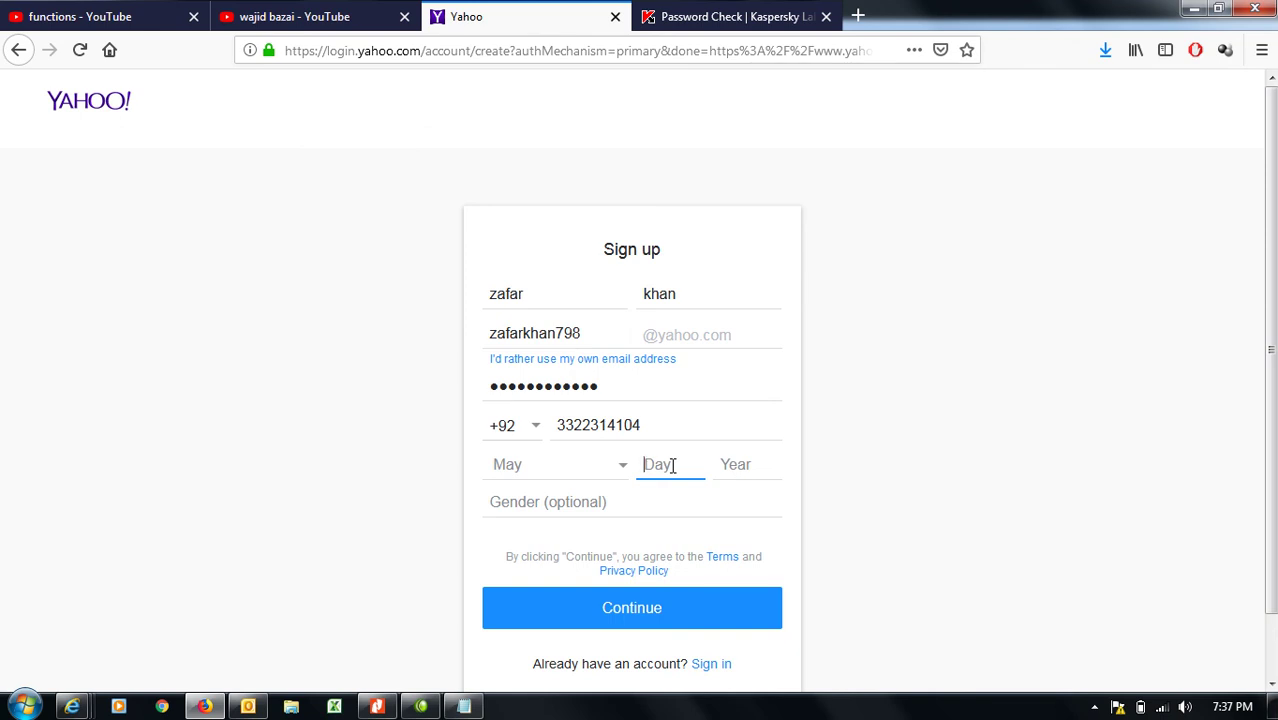
type("05")
left_click(737, 464)
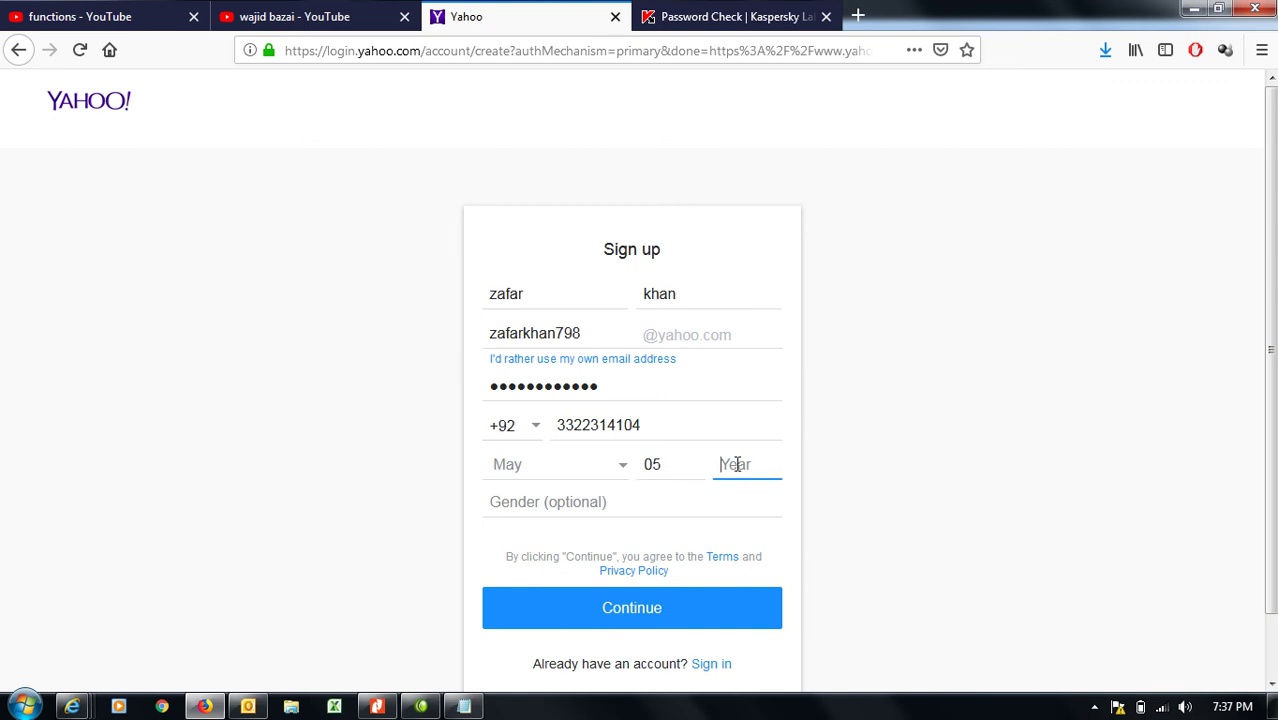
type("1998")
left_click(537, 512)
left_click(517, 556)
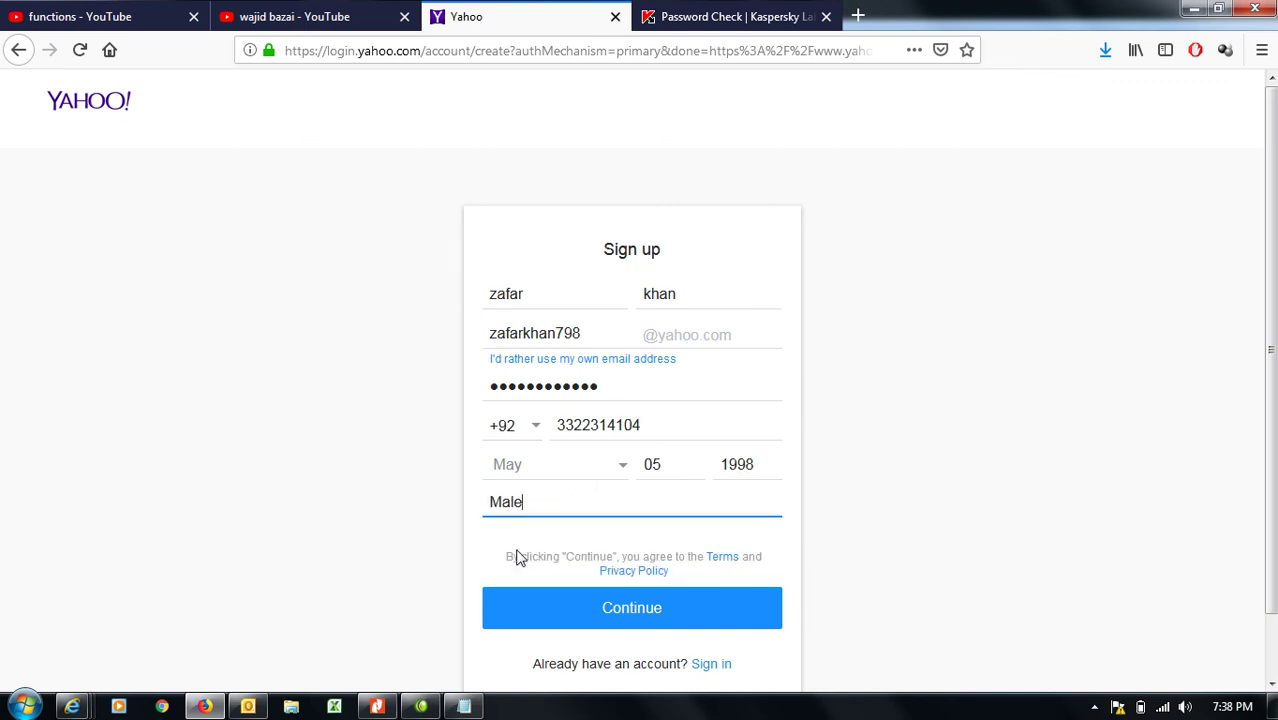
left_click(624, 612)
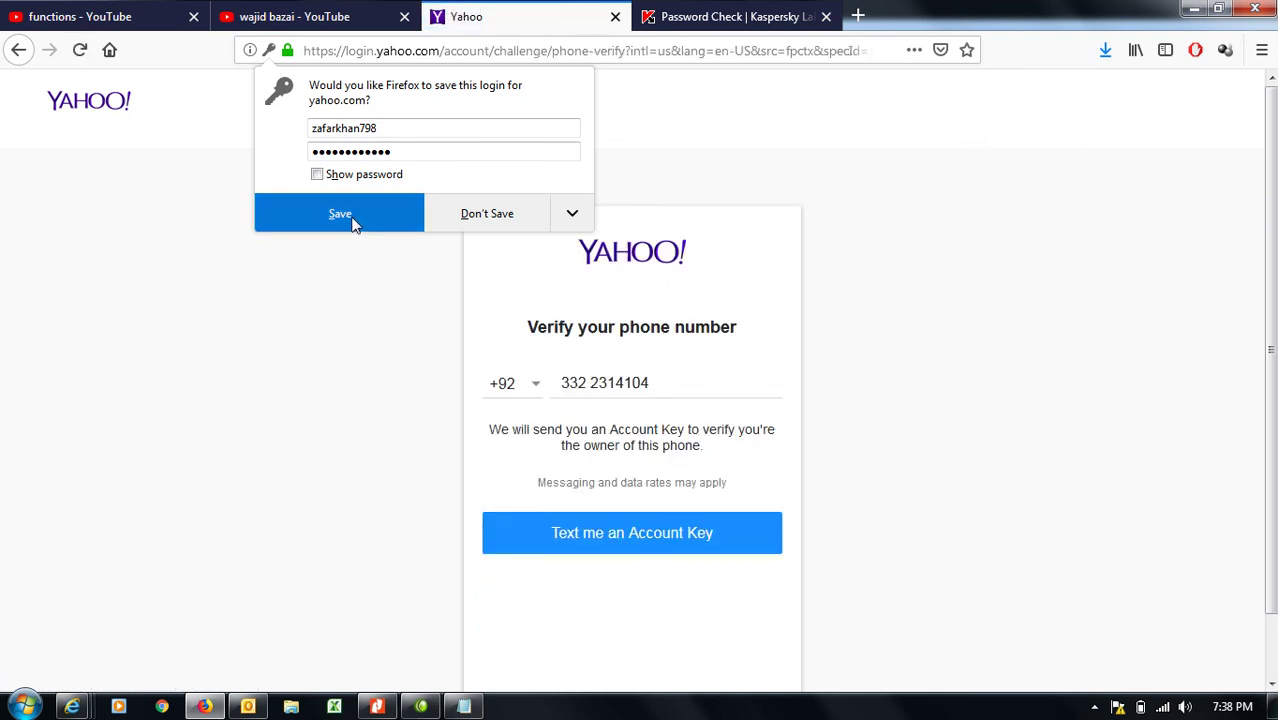
Decline Firefox's save-login offer, then verify the phone with the texted Account Key.
left_click(487, 228)
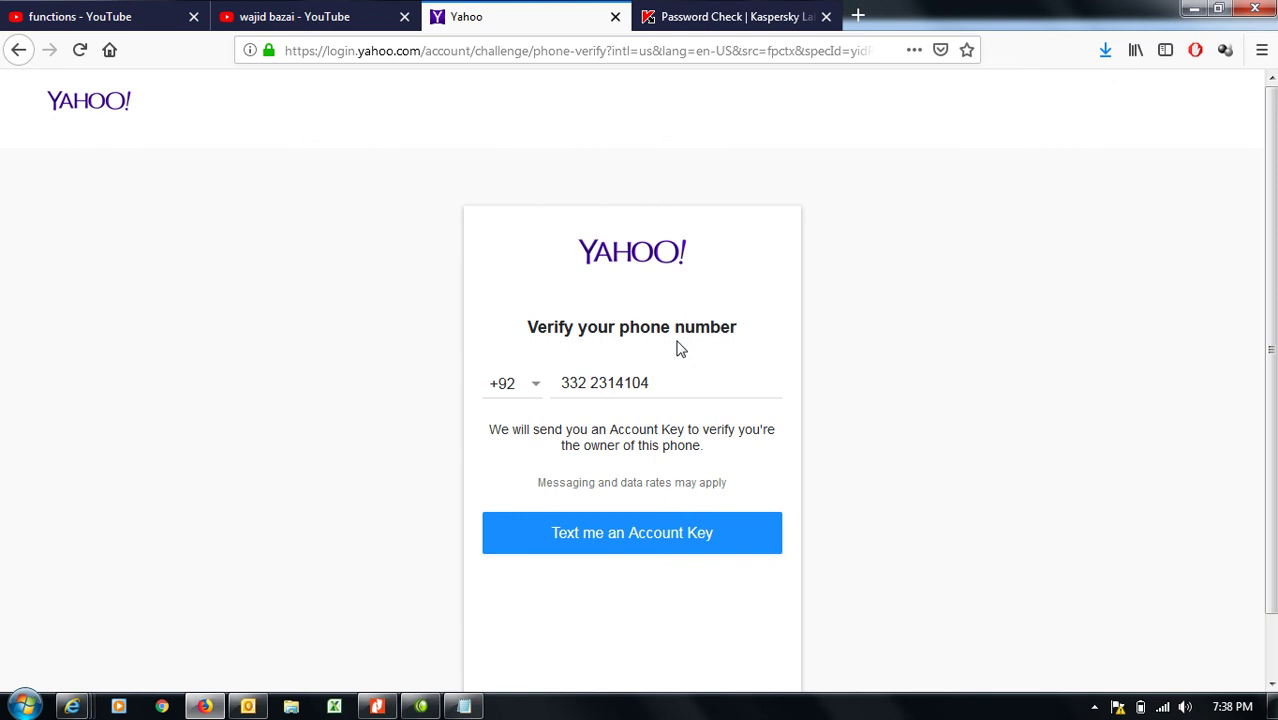
left_click(610, 541)
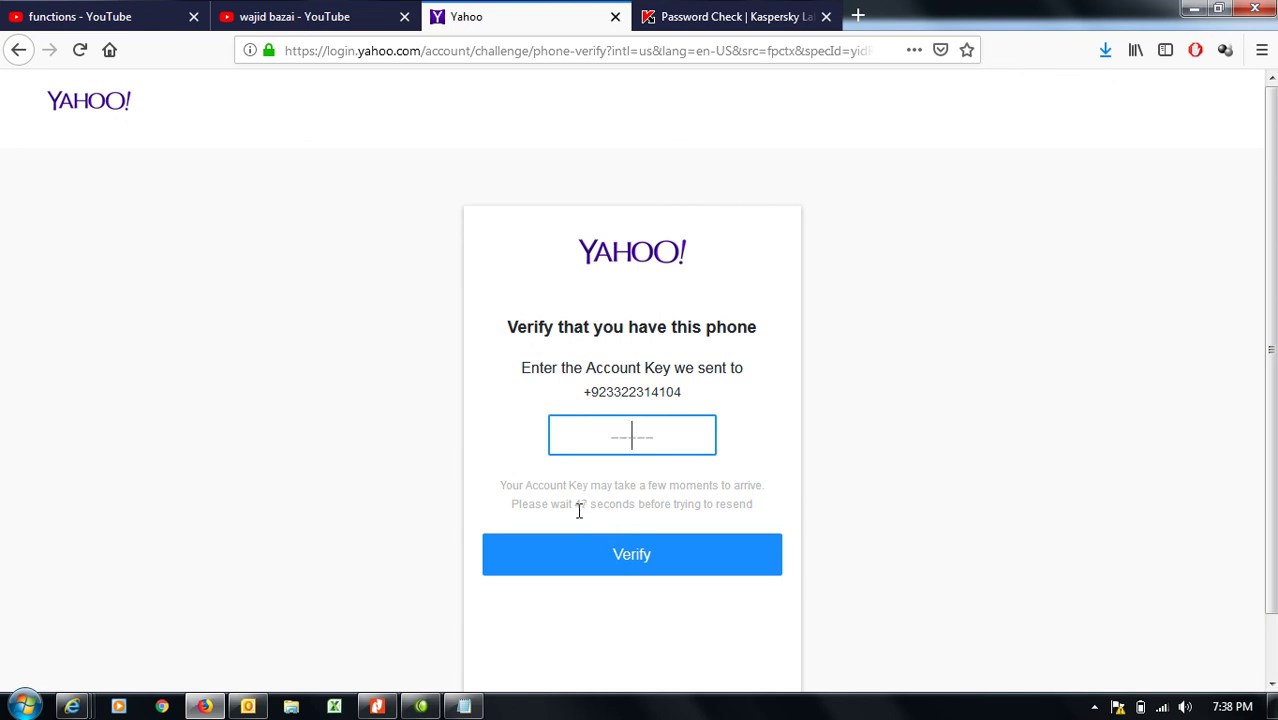
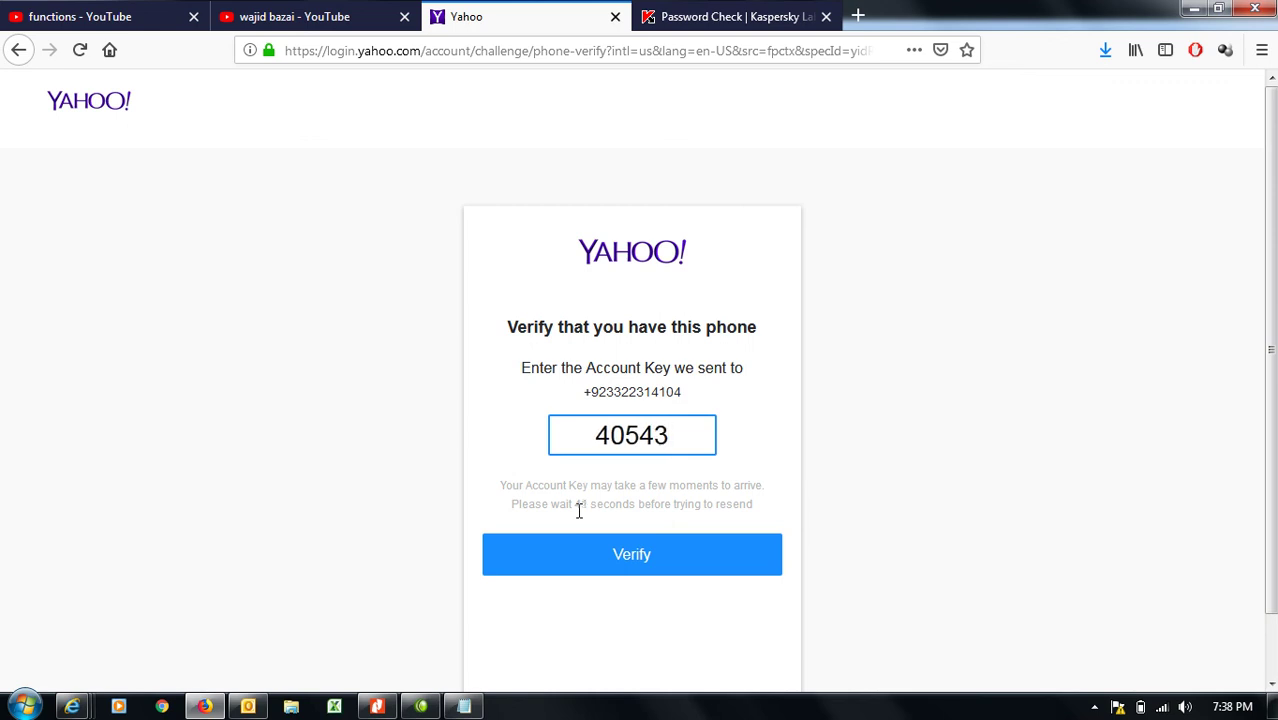
left_click(630, 563)
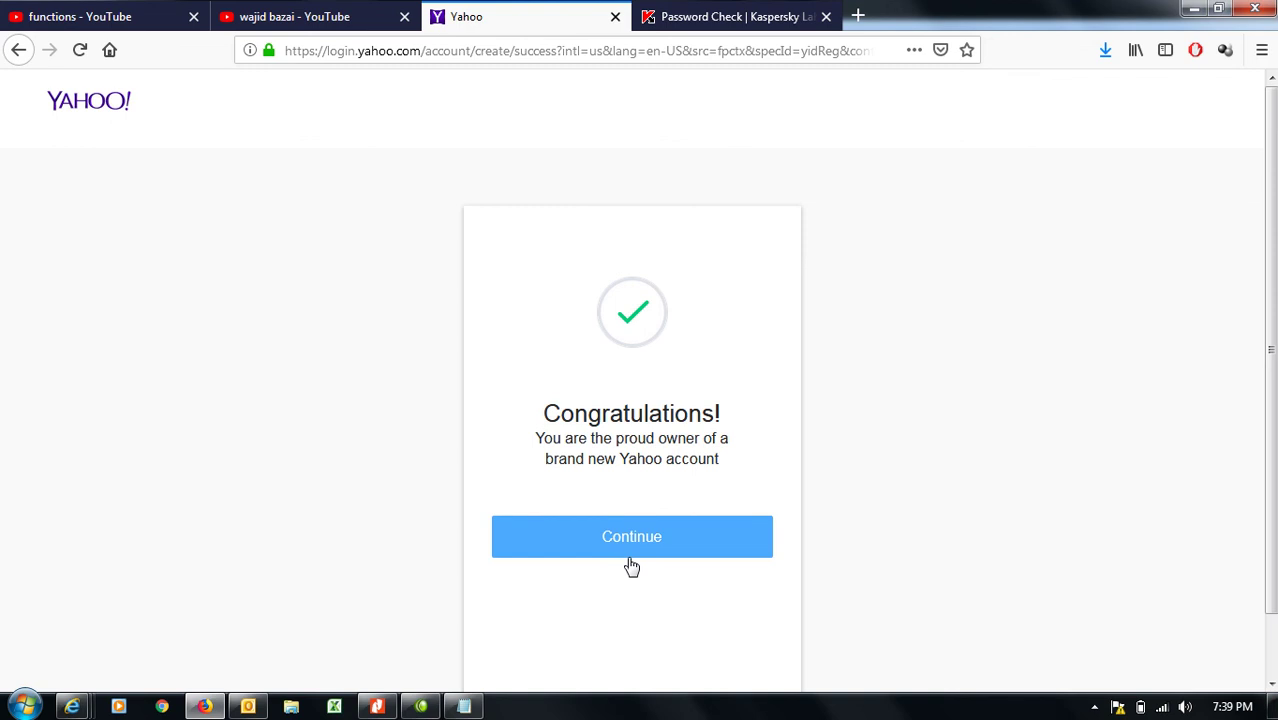
Continue past the Congratulations page and open Mail from the Yahoo homepage.
left_click(630, 540)
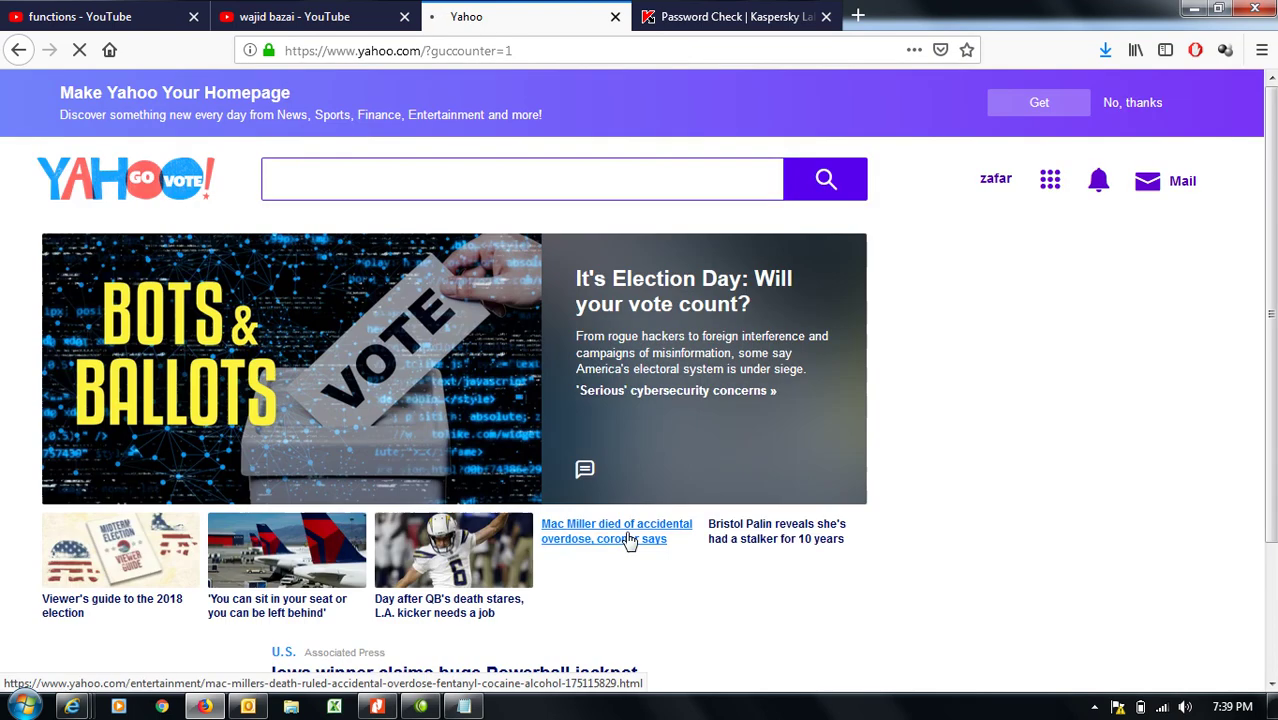
mouse_move(993, 190)
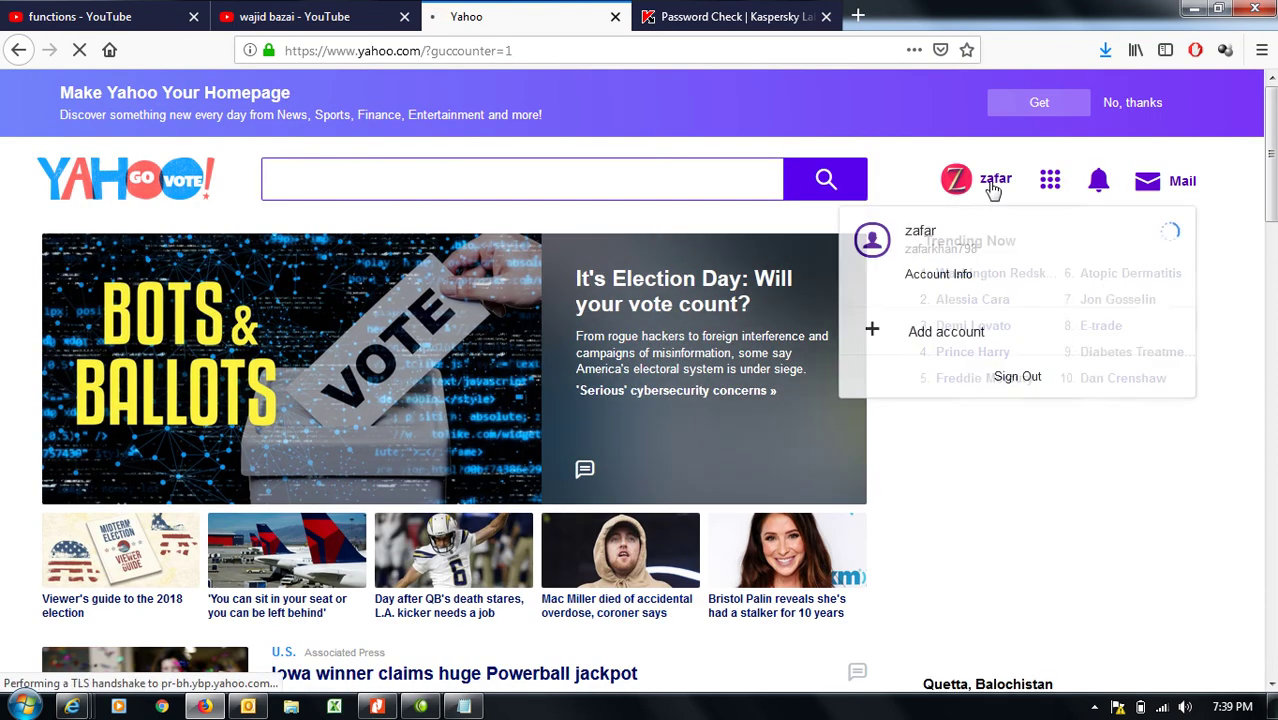
mouse_move(1170, 189)
left_click(1175, 190)
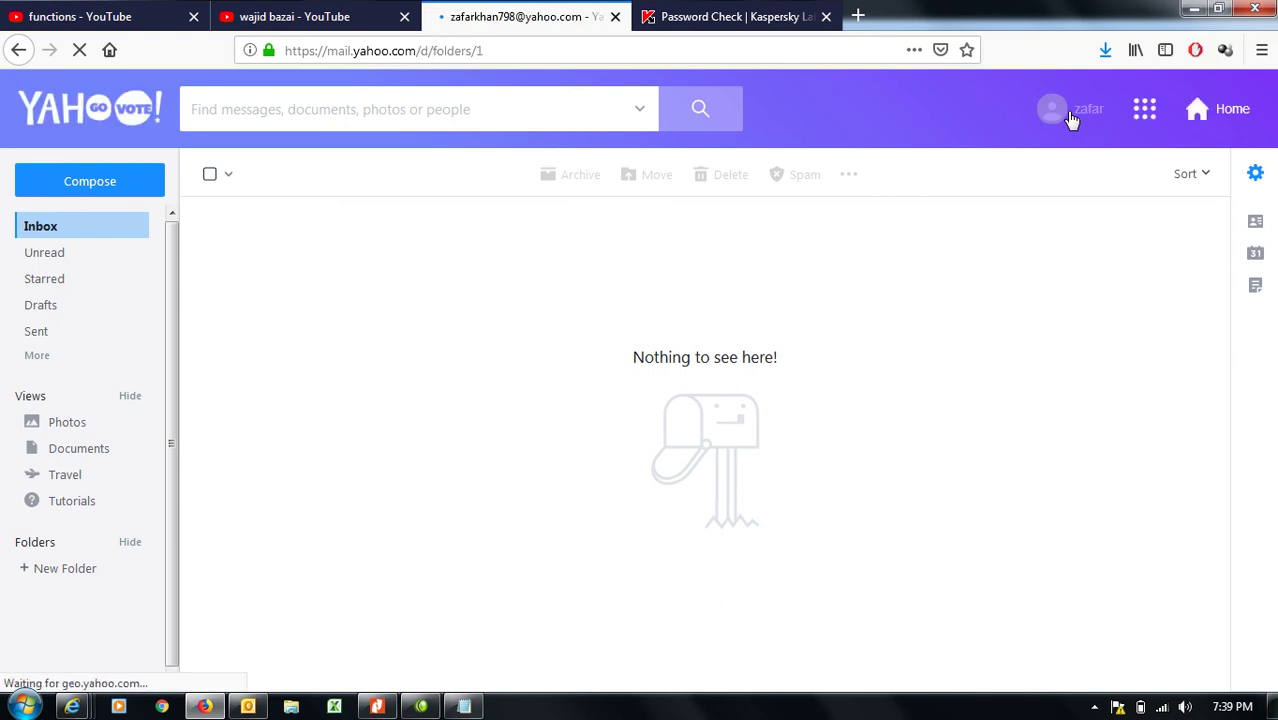
Close the Yahoo Mail theme picker and sign out of the new account.
mouse_move(1071, 118)
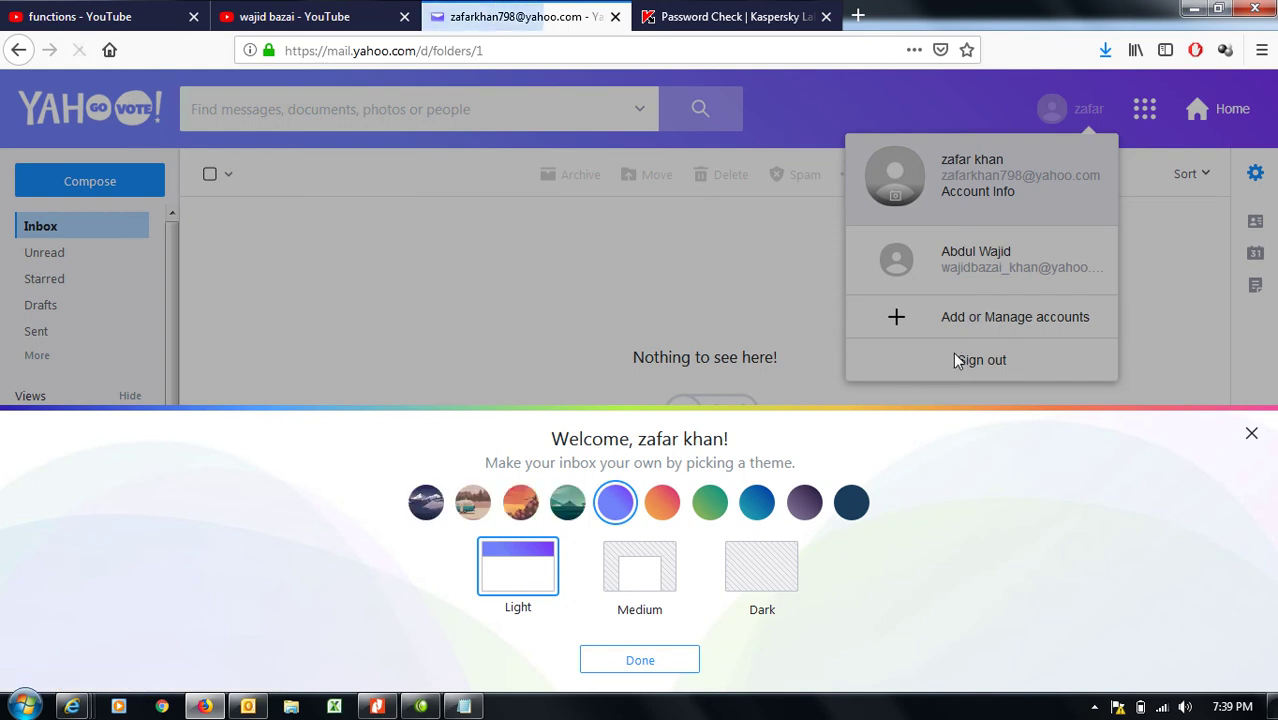
left_click(1252, 436)
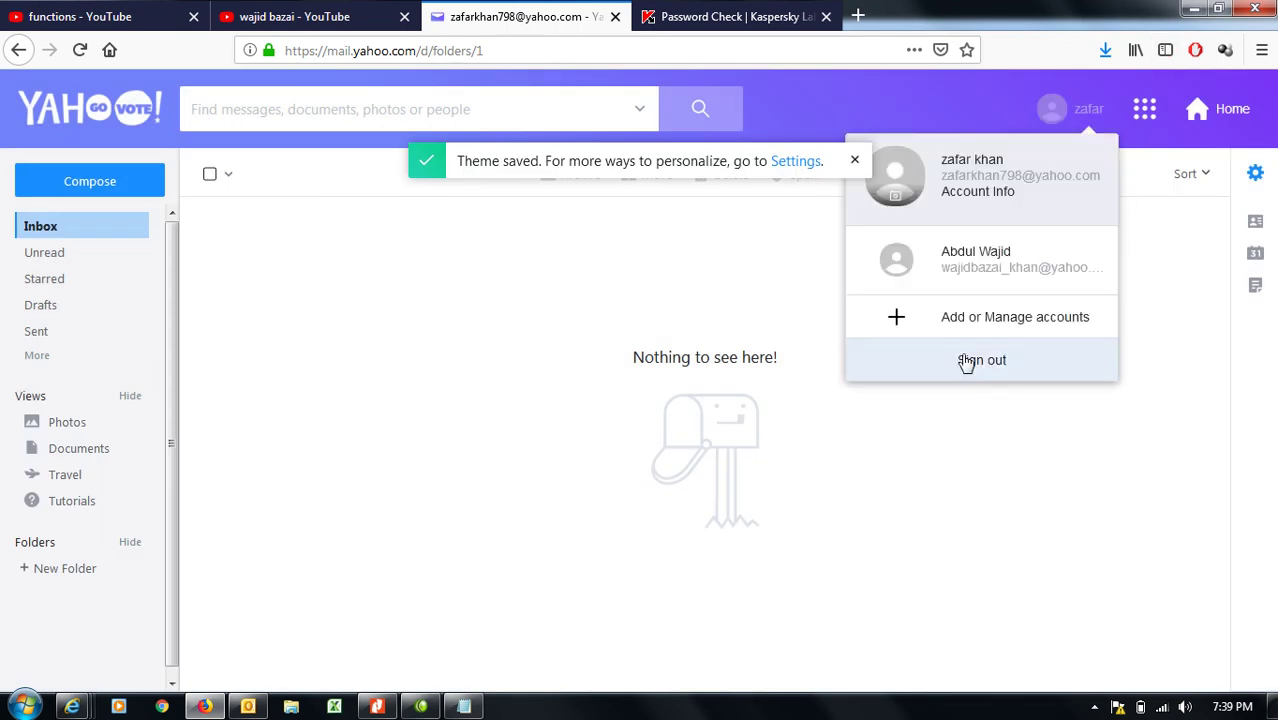
left_click(975, 362)
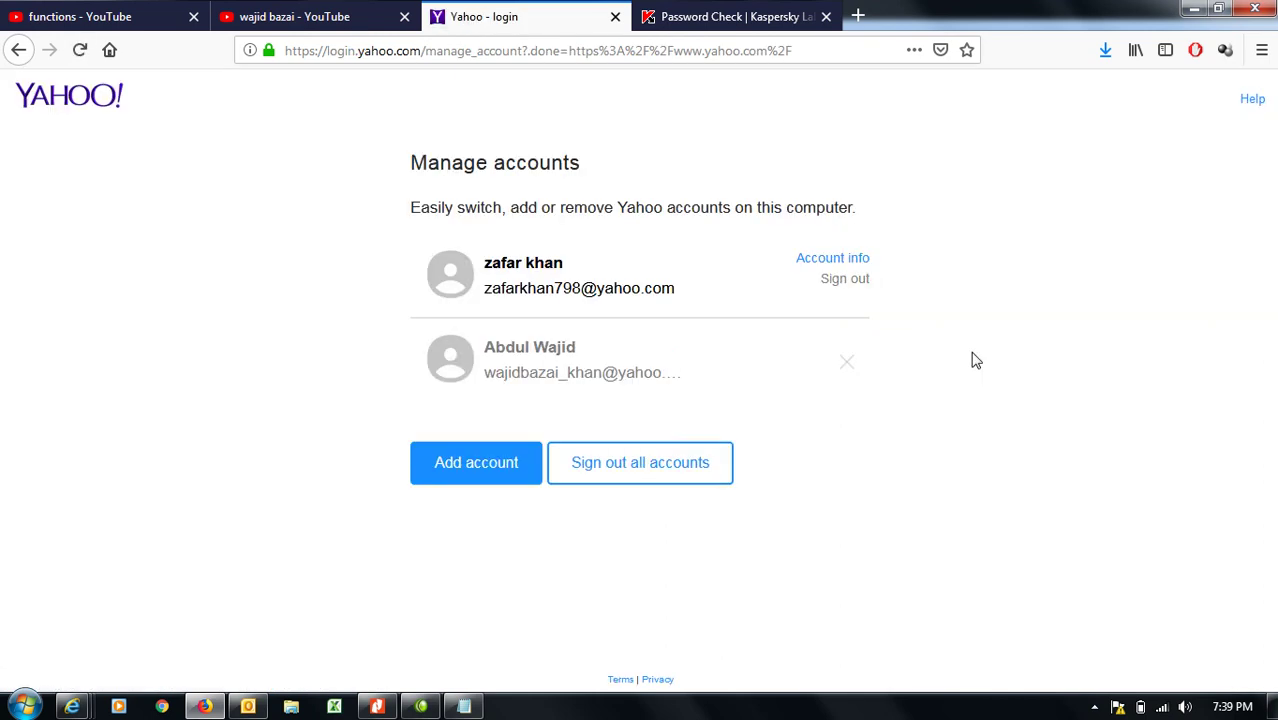
Minimise Firefox and bring up the Camtasia recorder from the system tray.
left_click(1192, 9)
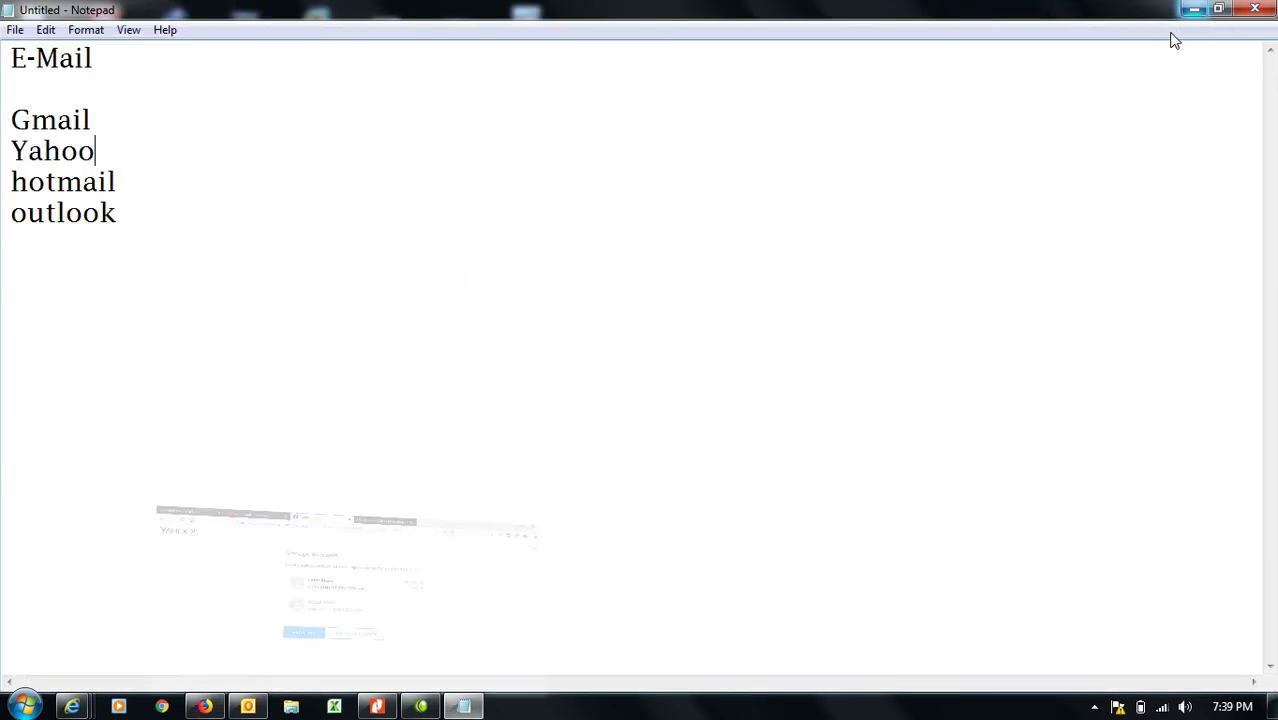
left_click(1094, 707)
left_click(1108, 616)
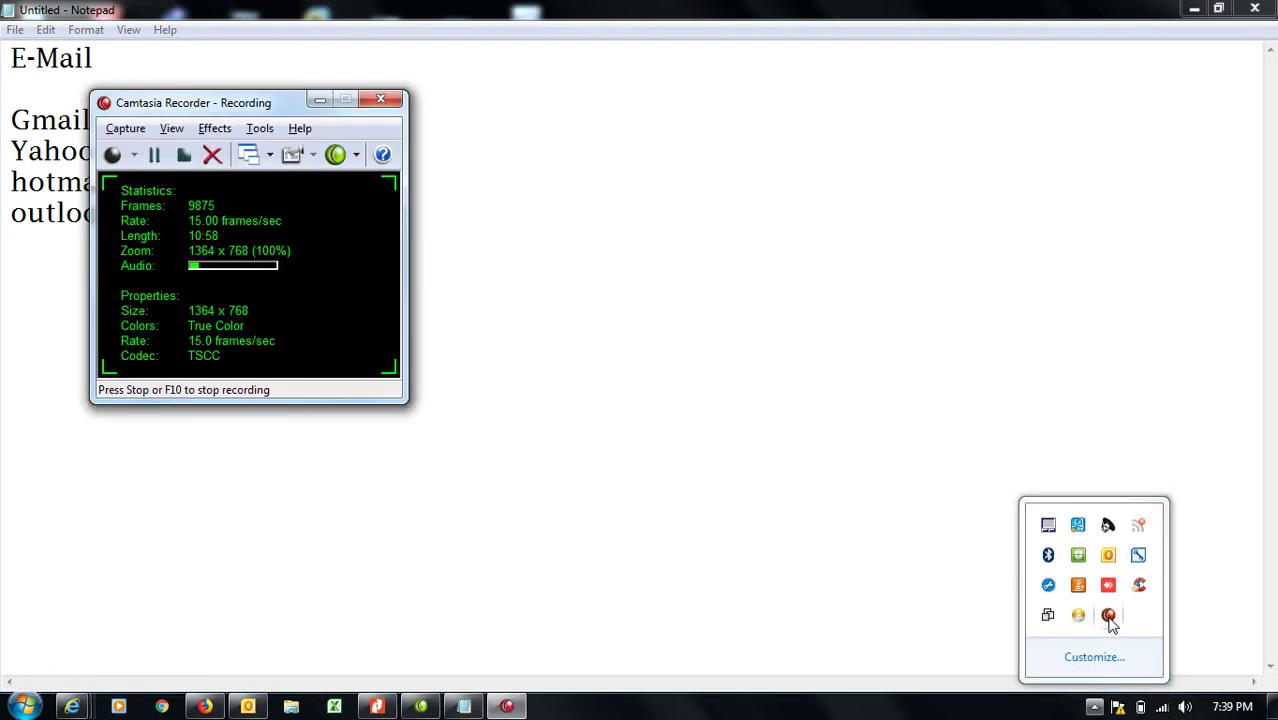